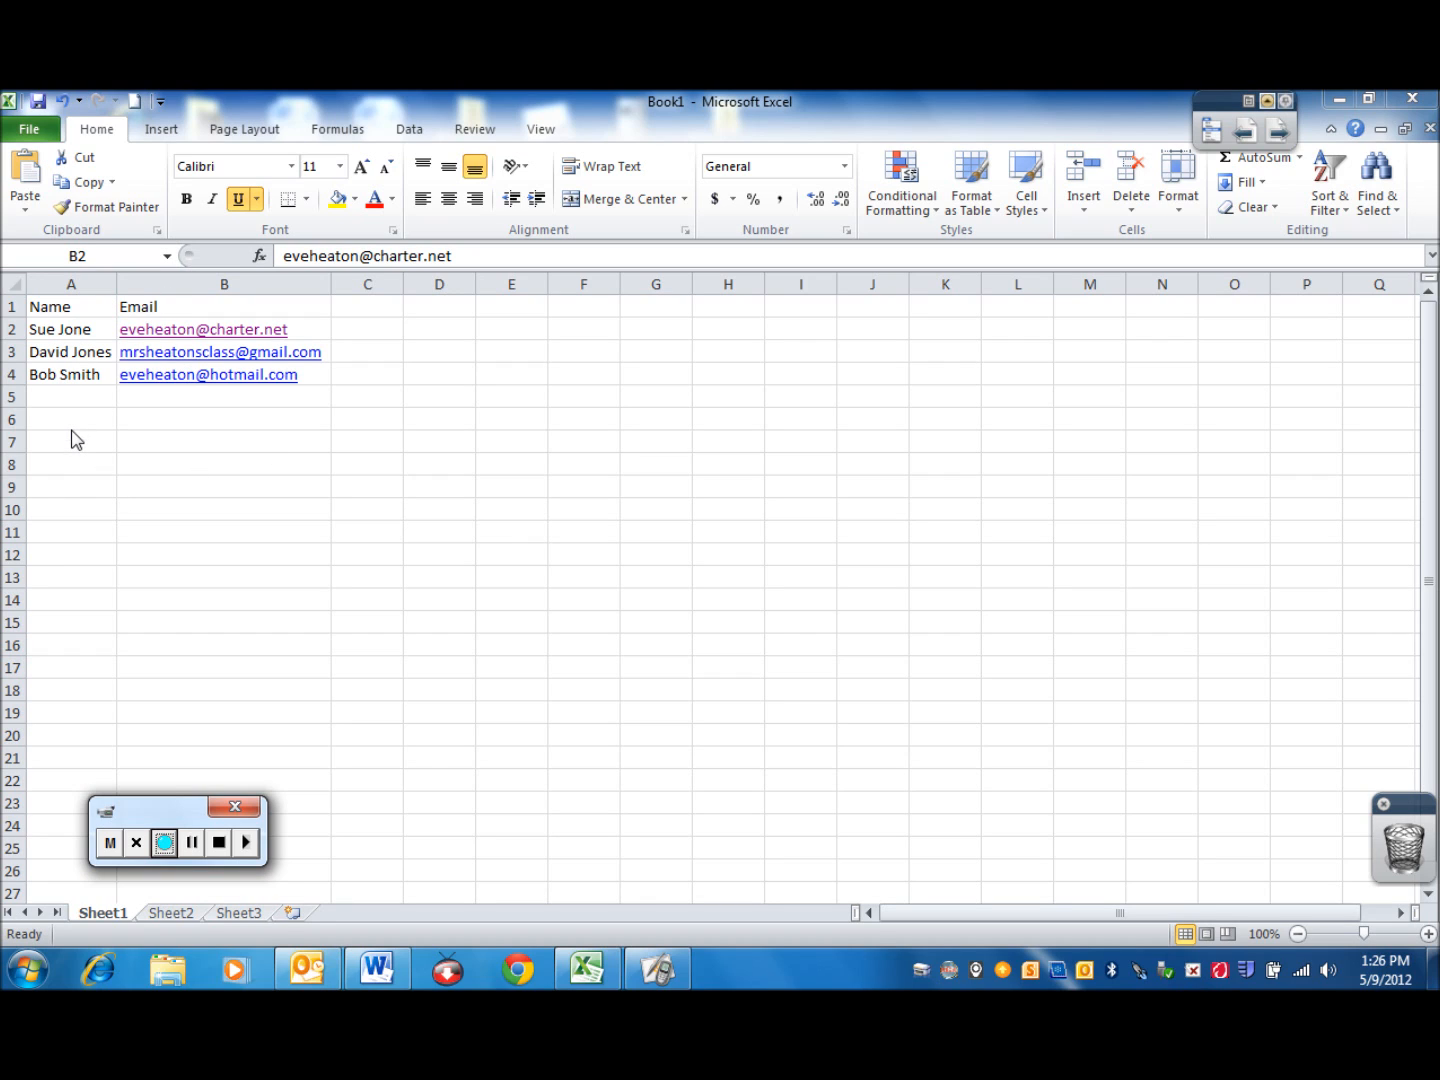
click(61, 306)
click(152, 306)
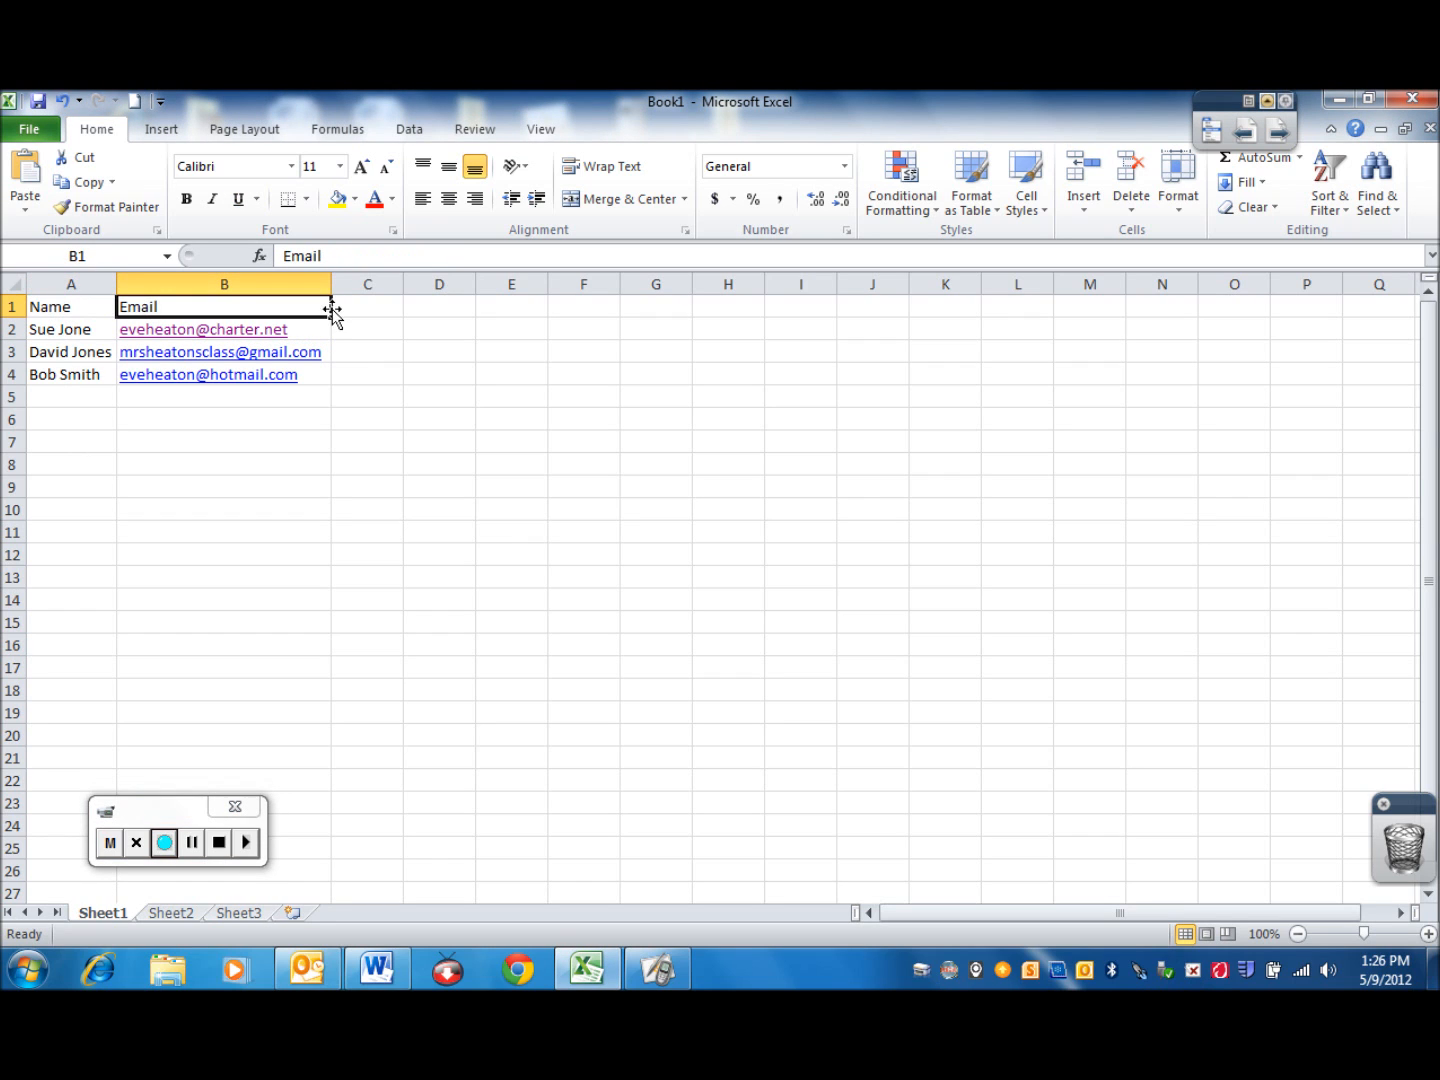
click(86, 306)
click(135, 309)
click(104, 309)
click(122, 308)
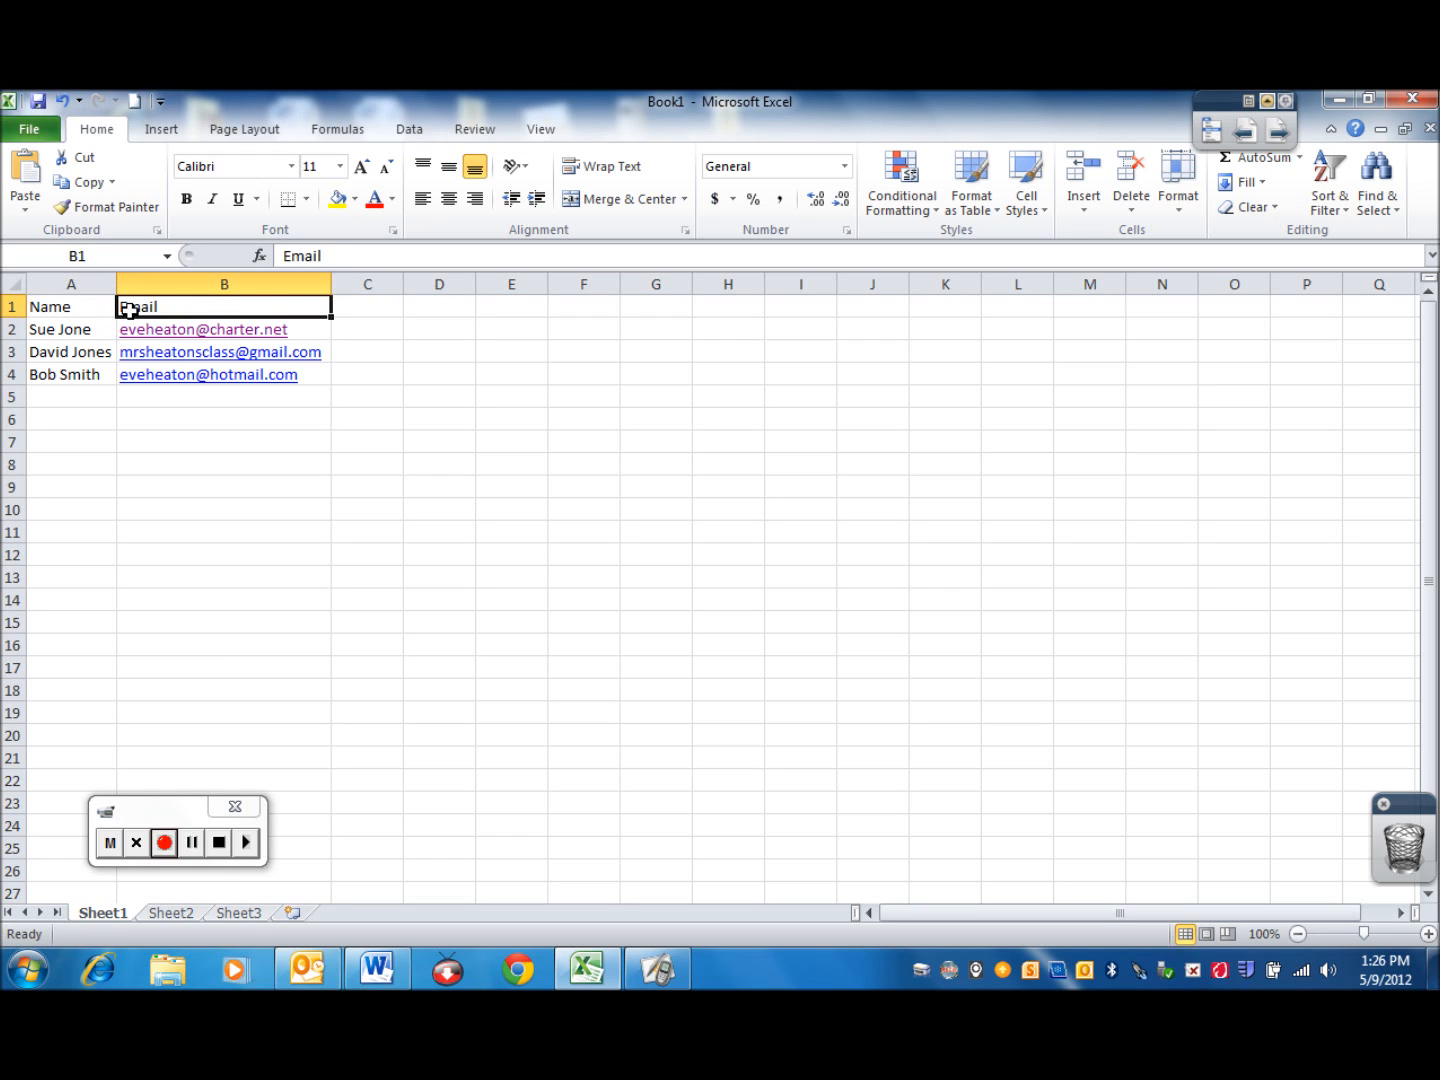
Begin saving the workbook under a new name and choose the Desktop as the save location
click(30, 129)
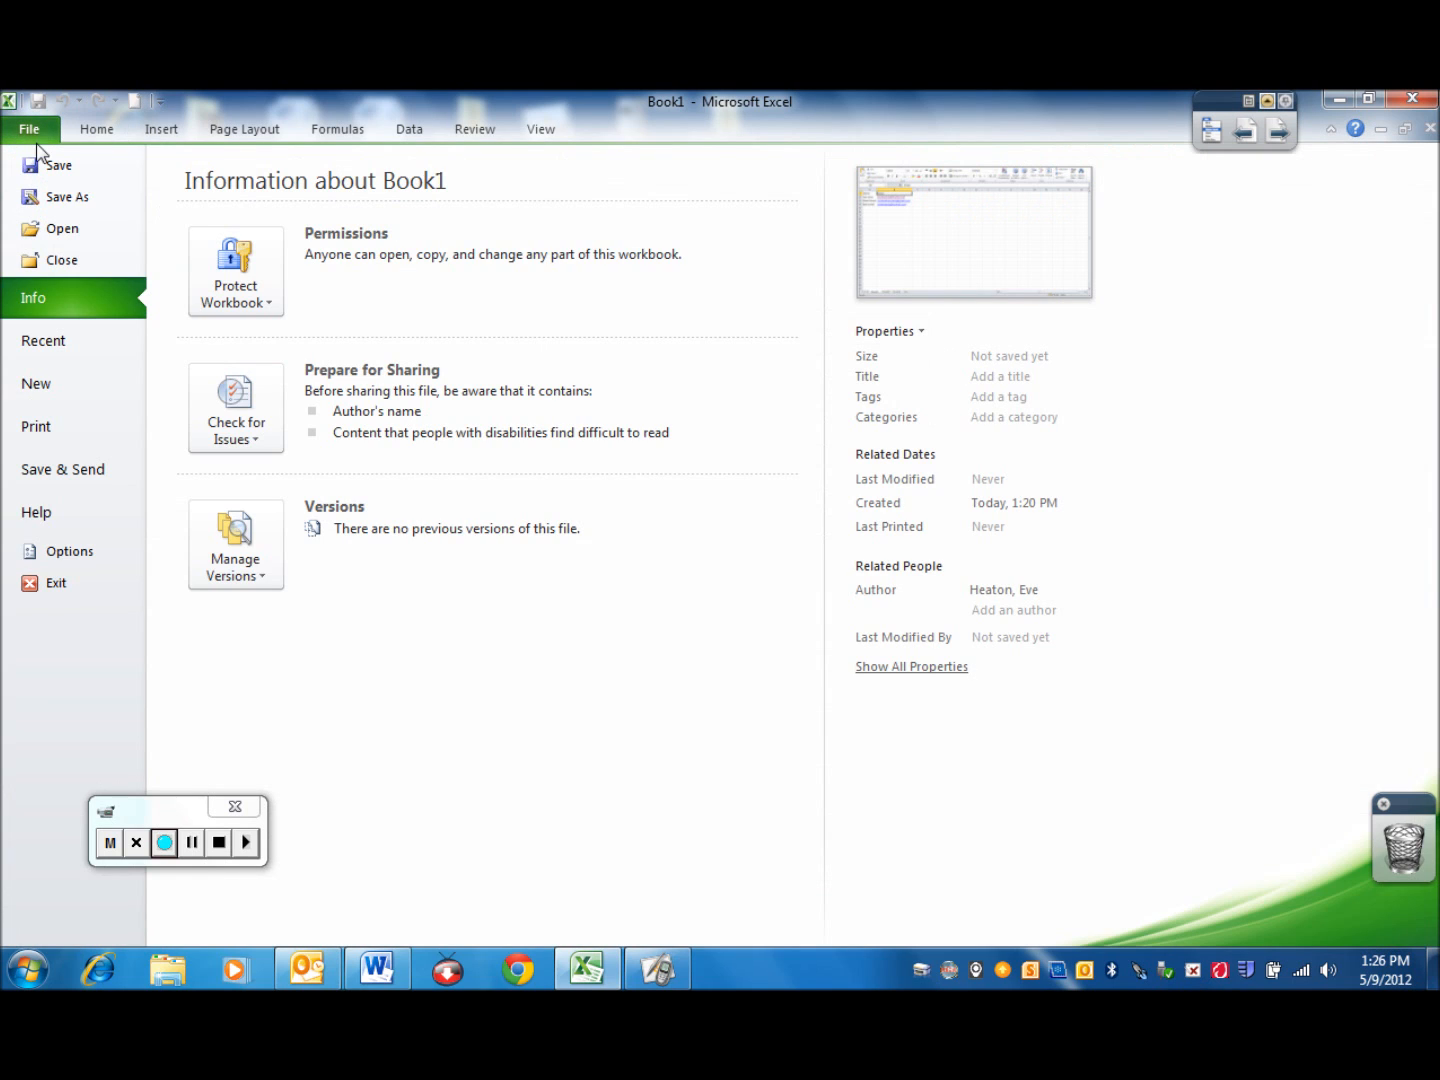
key(Escape)
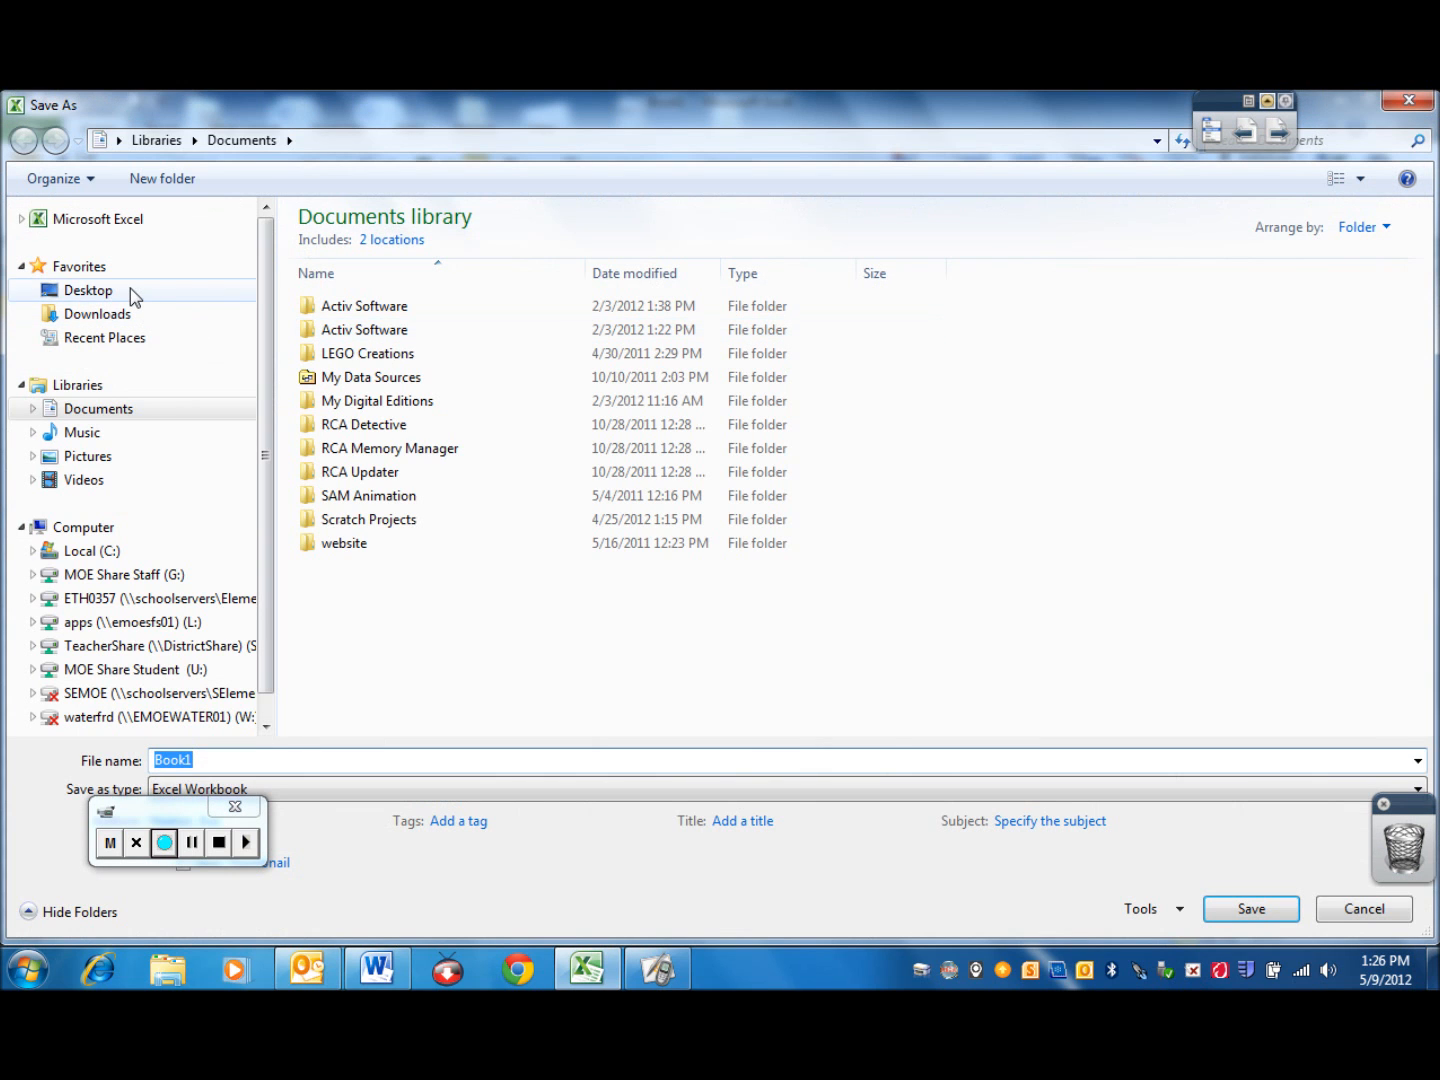
click(130, 288)
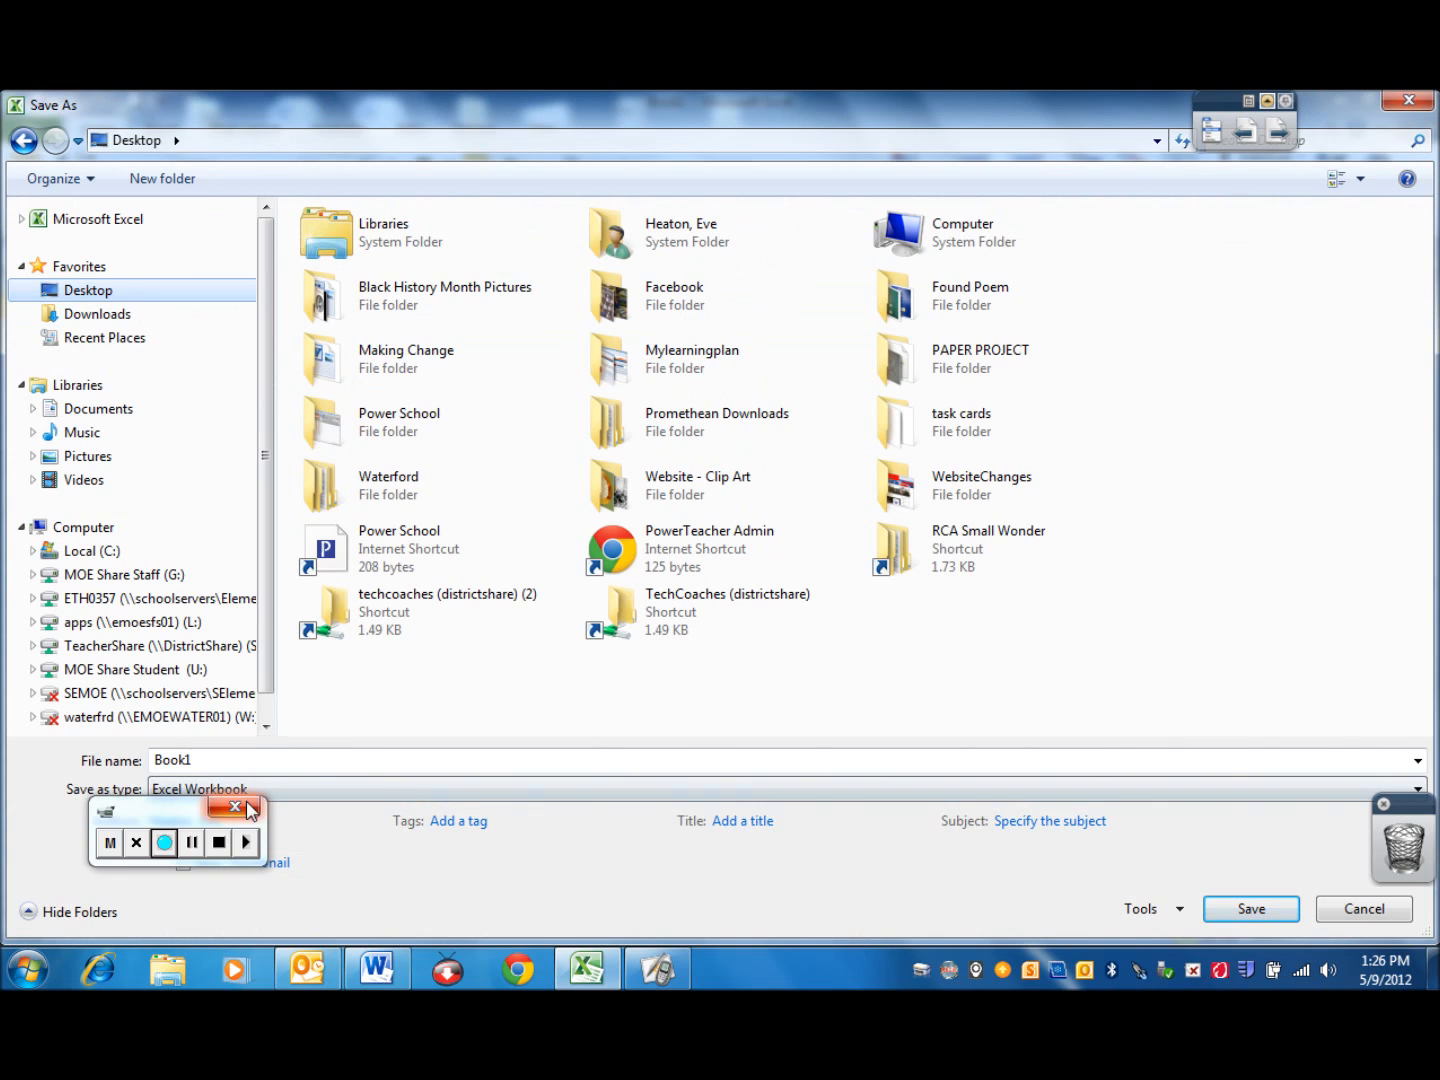
drag(204, 812, 148, 911)
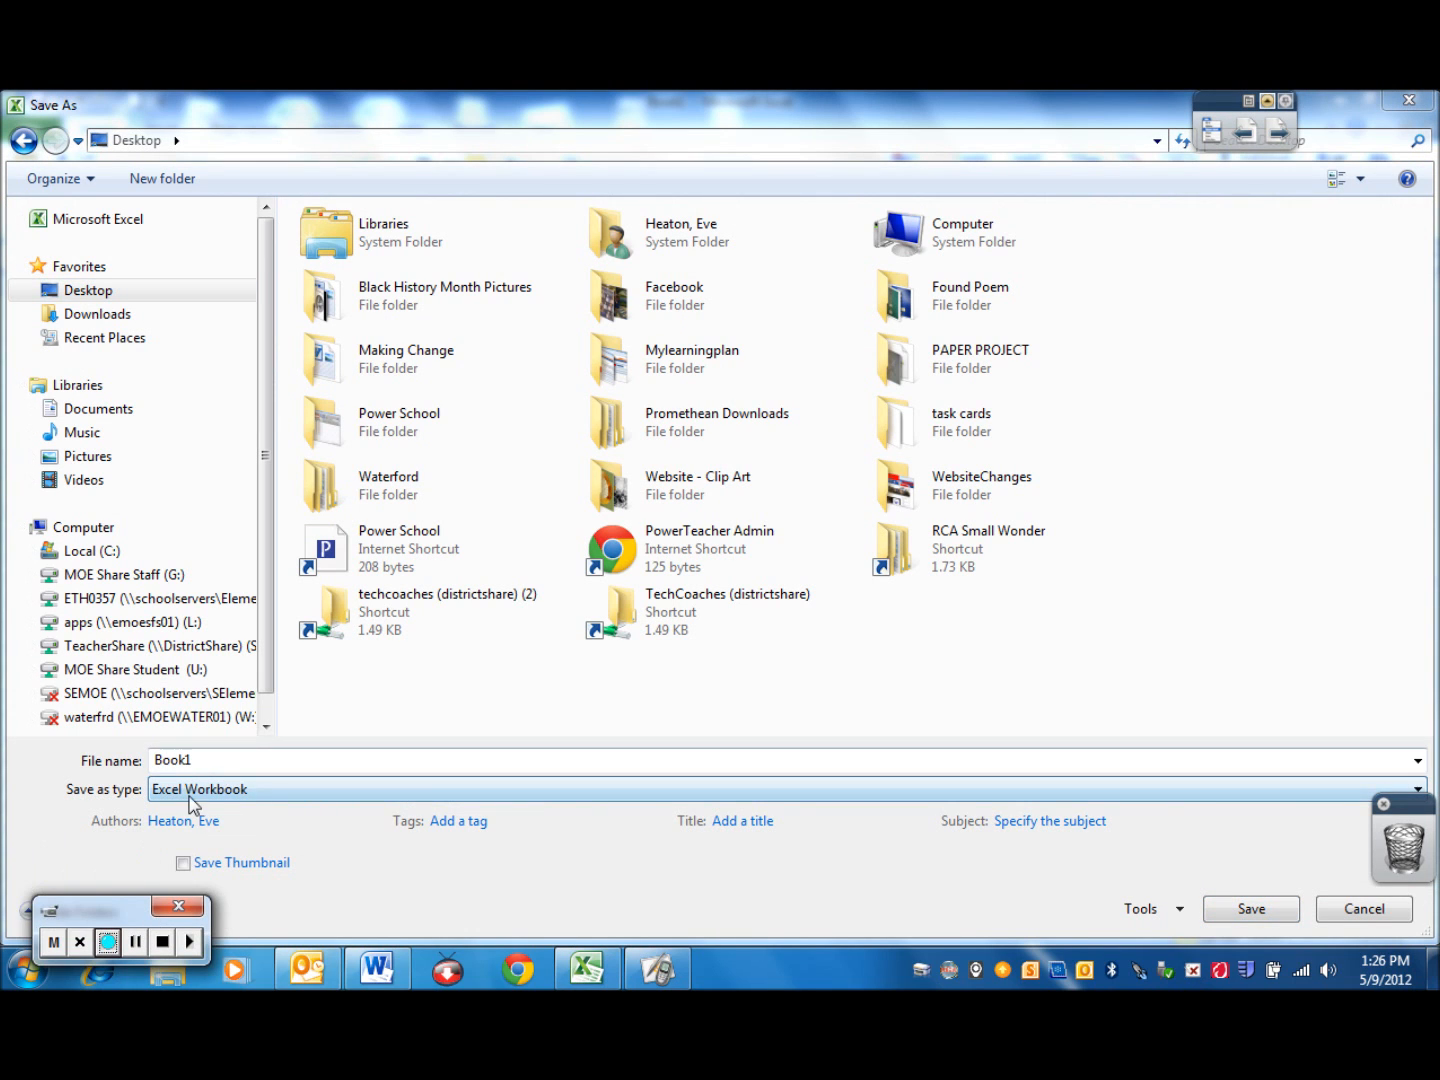
Enter Parent Contact as the file name for the workbook being saved
click(213, 759)
text(Pa)
key(BackSpace)
key(BackSpace)
key(BackSpace)
key(BackSpace)
key(BackSpace)
text(Parent Contact)
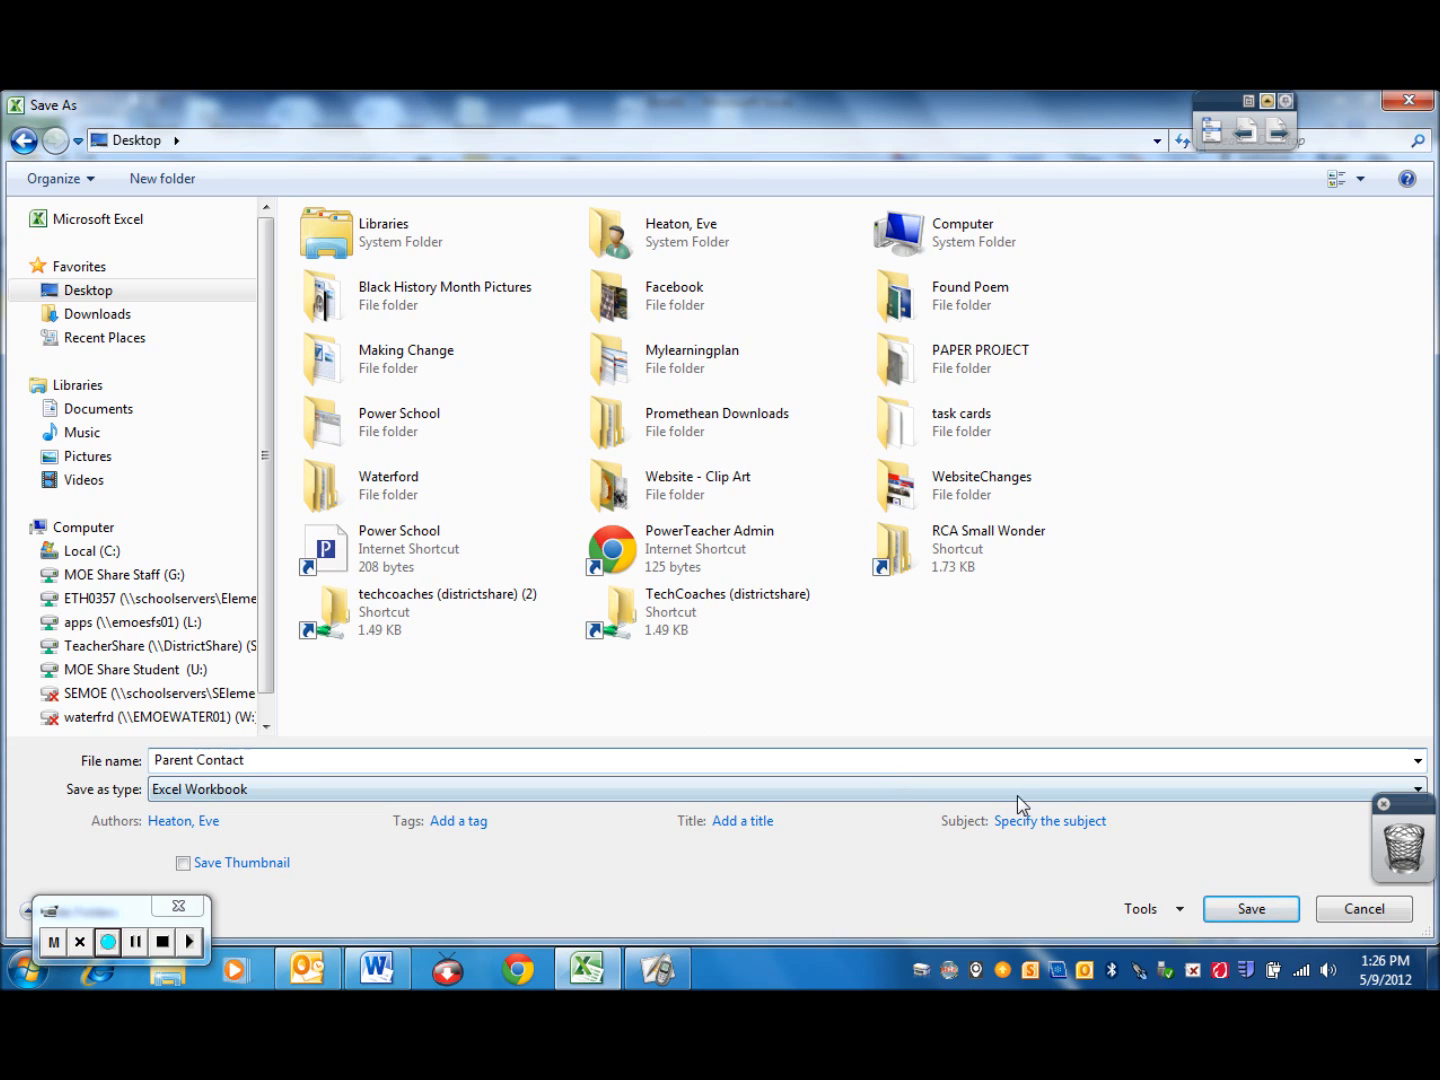
Save only the active sheet in CSV (Comma delimited) format, and close the workbook without saving it again
click(1410, 790)
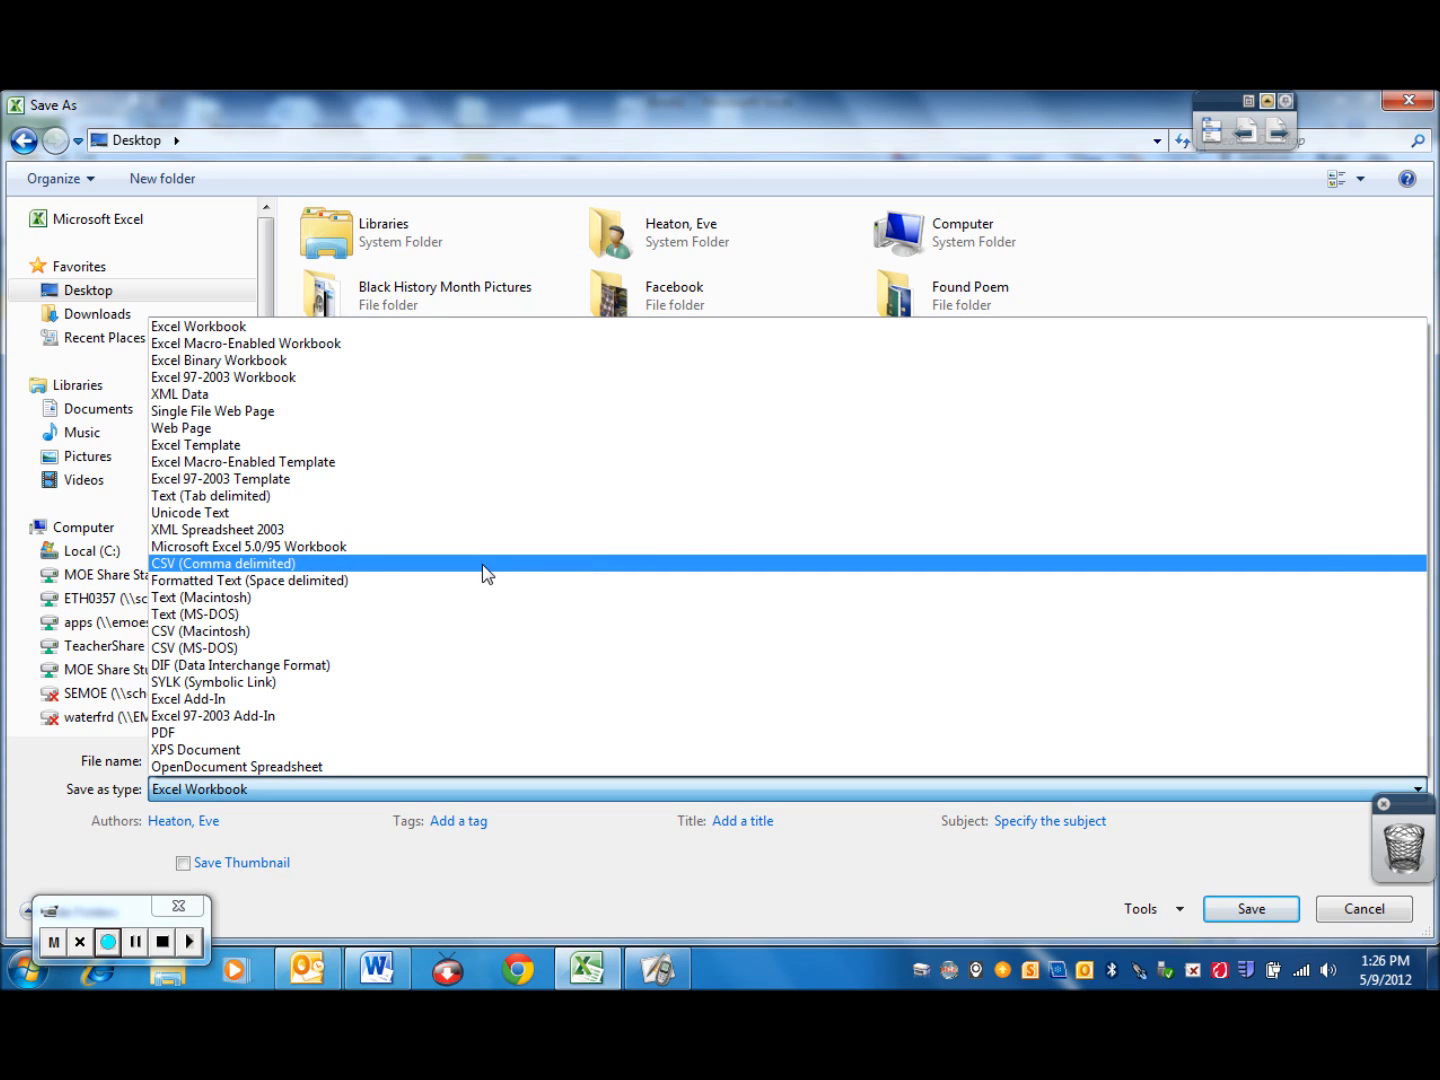
click(486, 564)
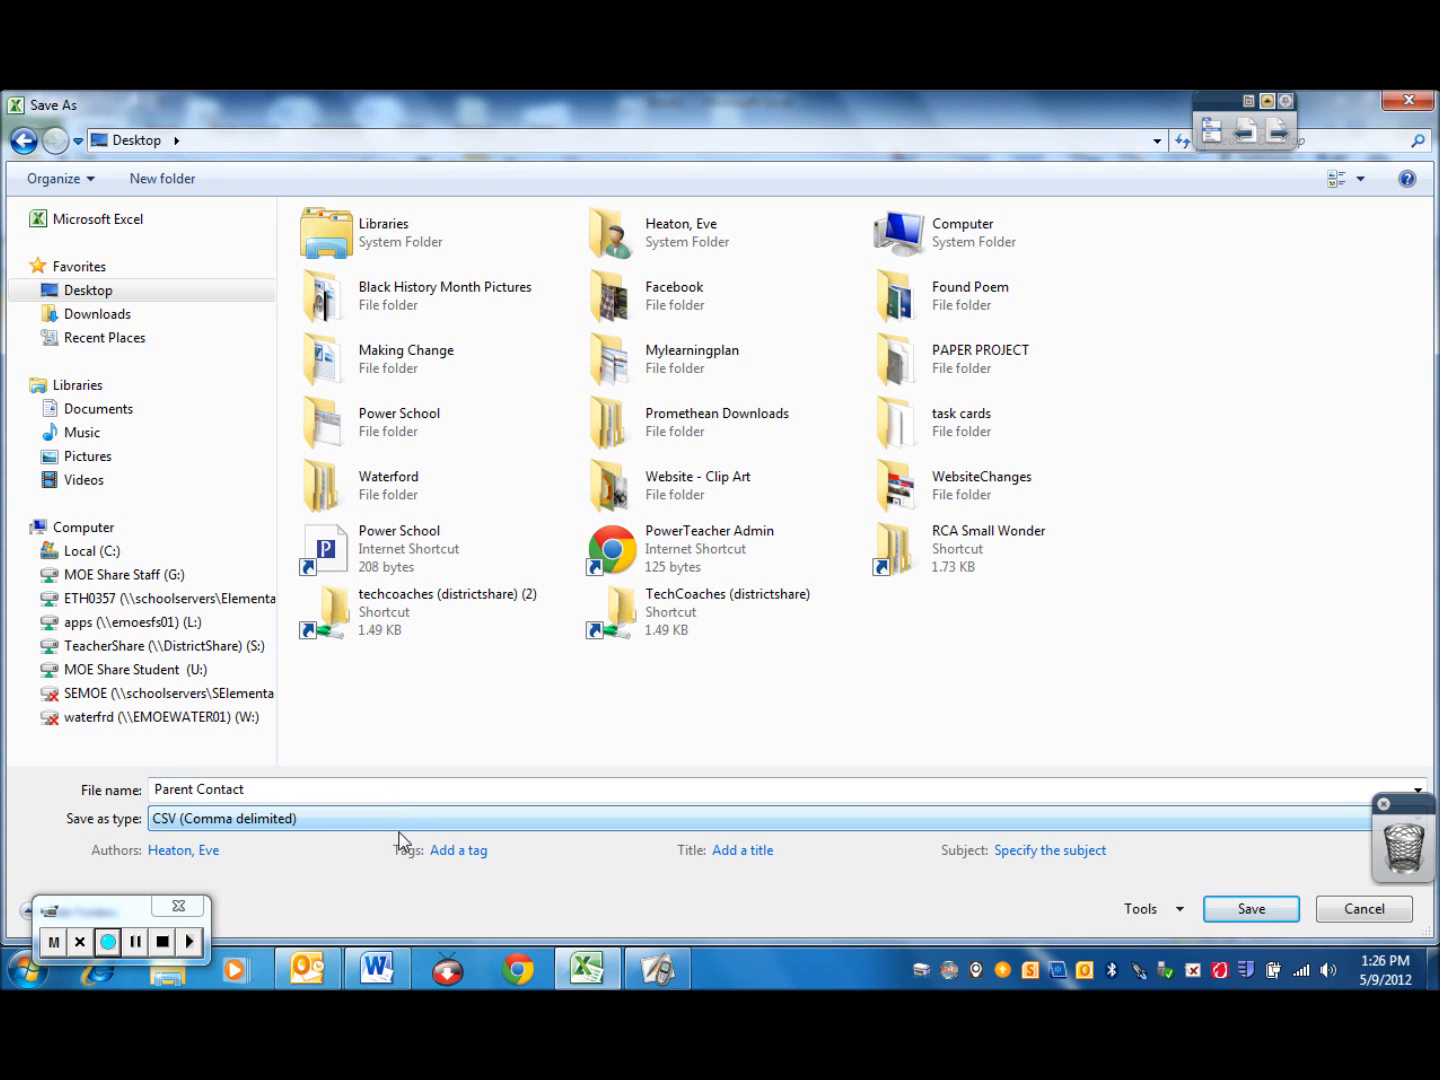
click(1234, 906)
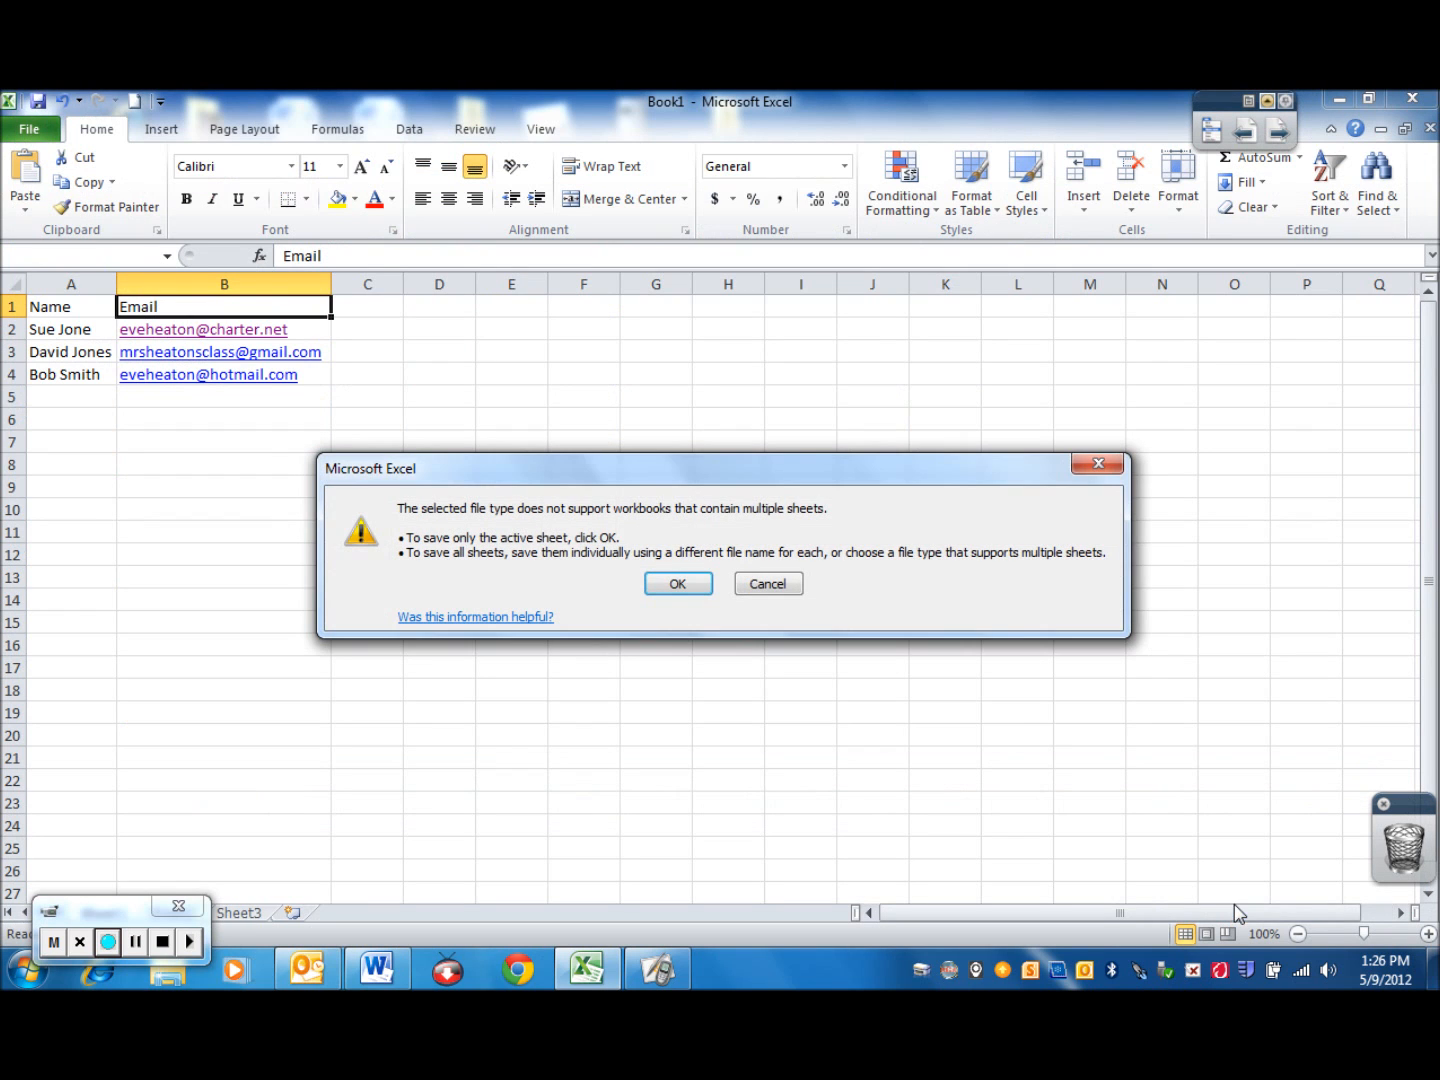
click(676, 588)
click(637, 606)
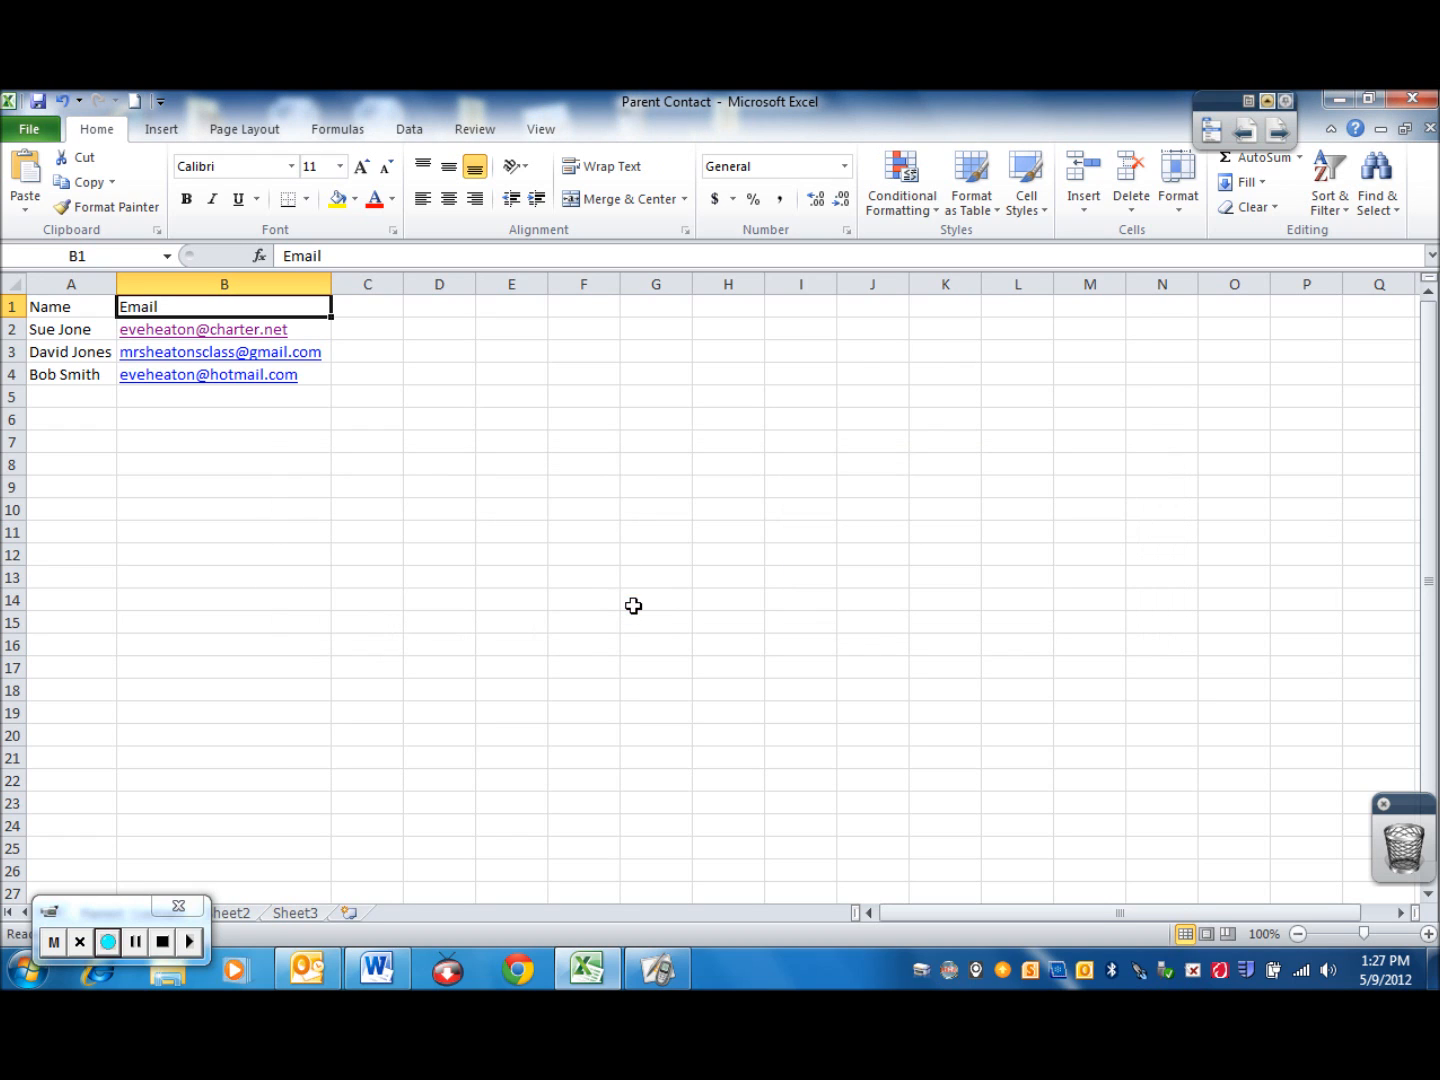
click(1414, 98)
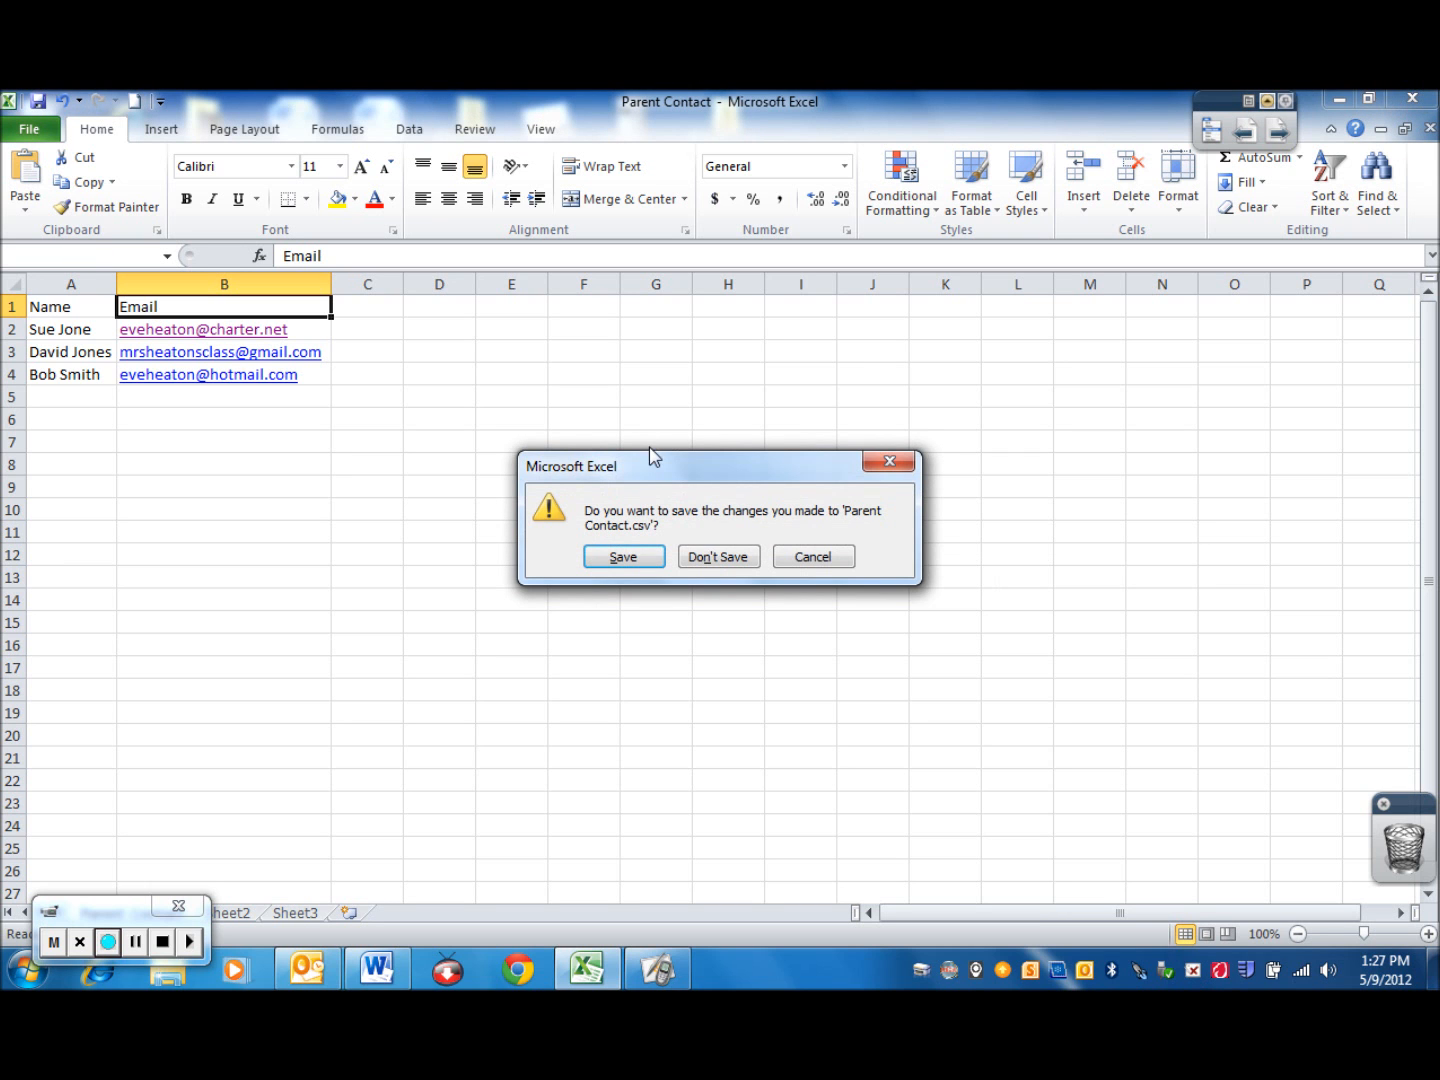
click(715, 562)
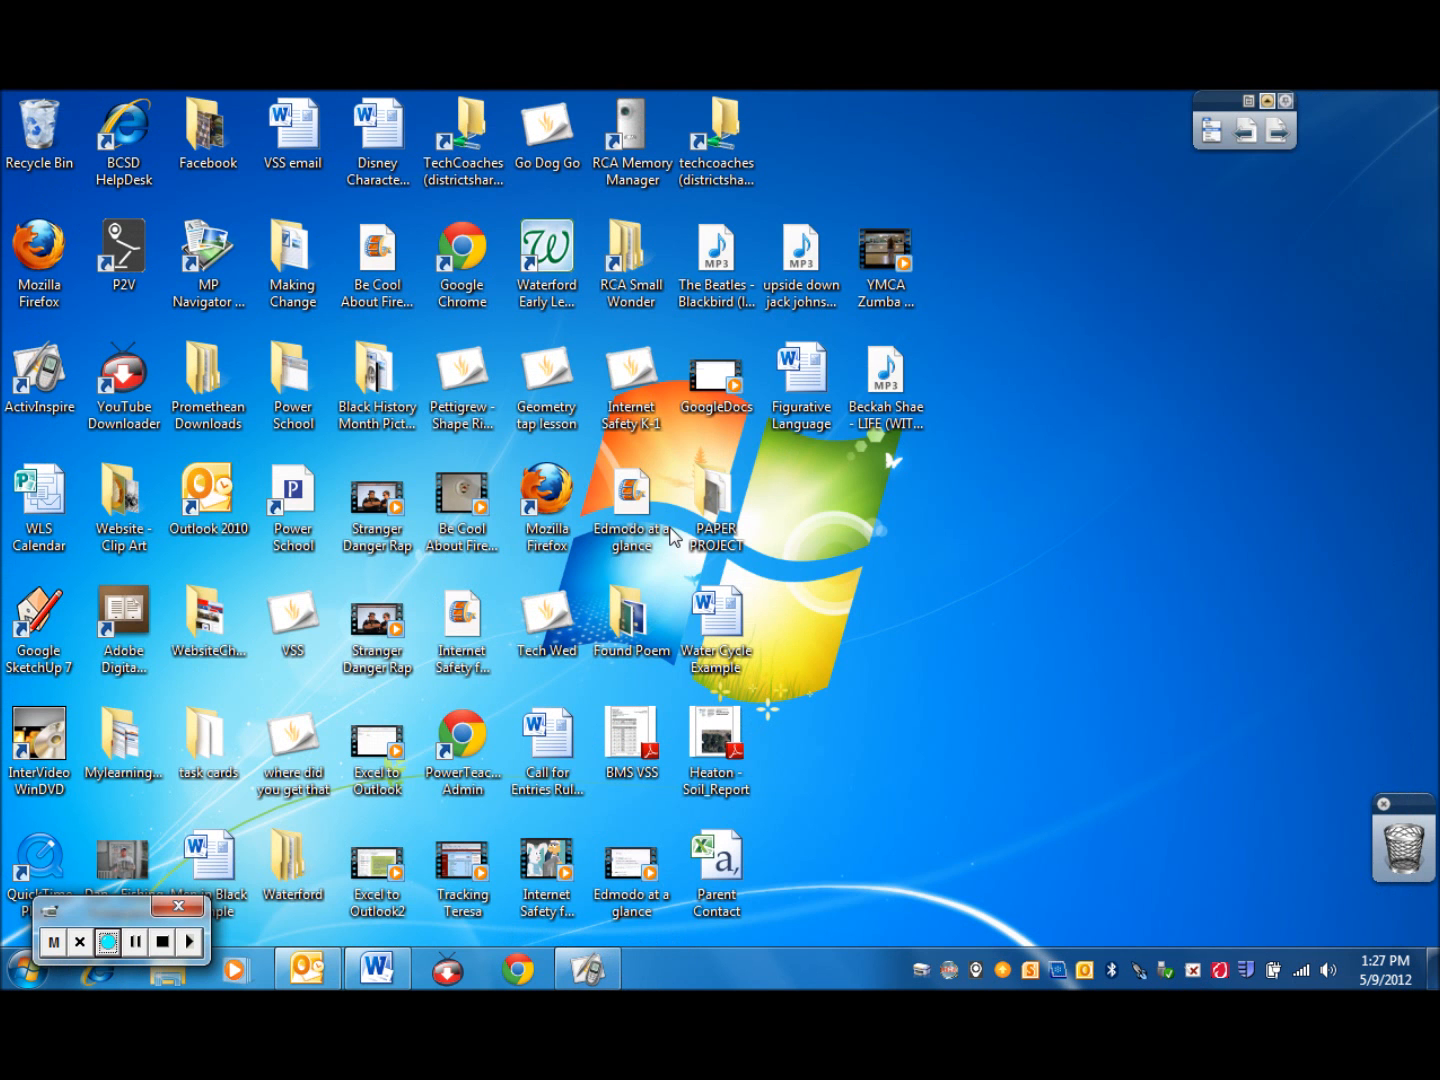
Switch to Outlook and display the contacts
click(307, 975)
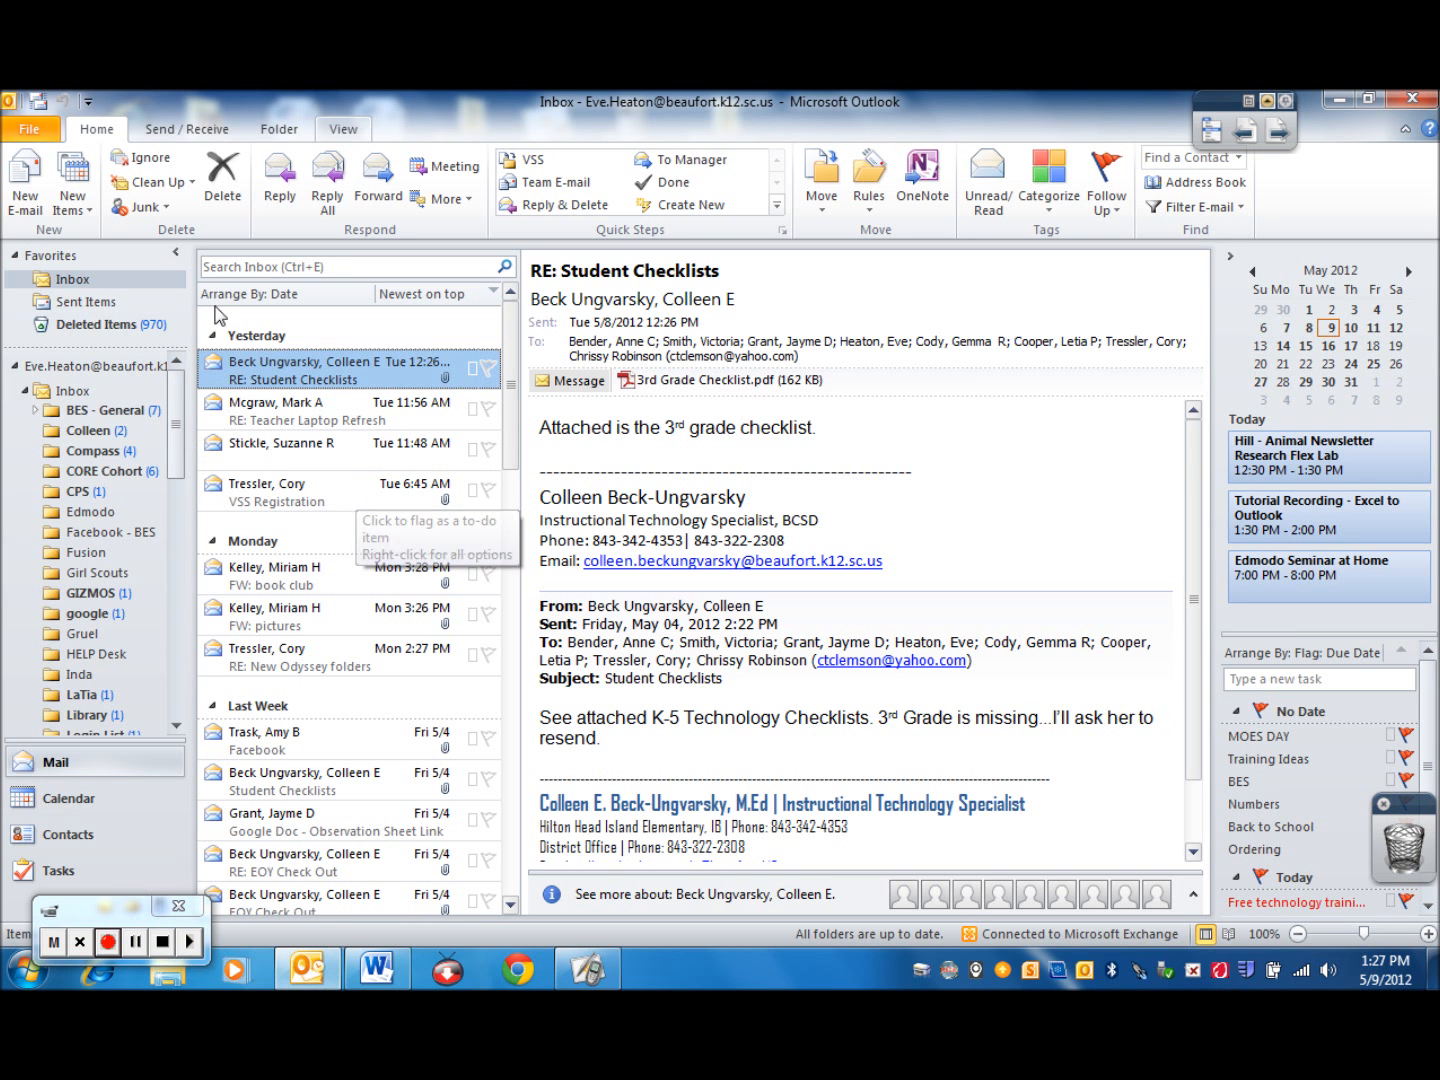
click(66, 842)
drag(103, 917, 617, 887)
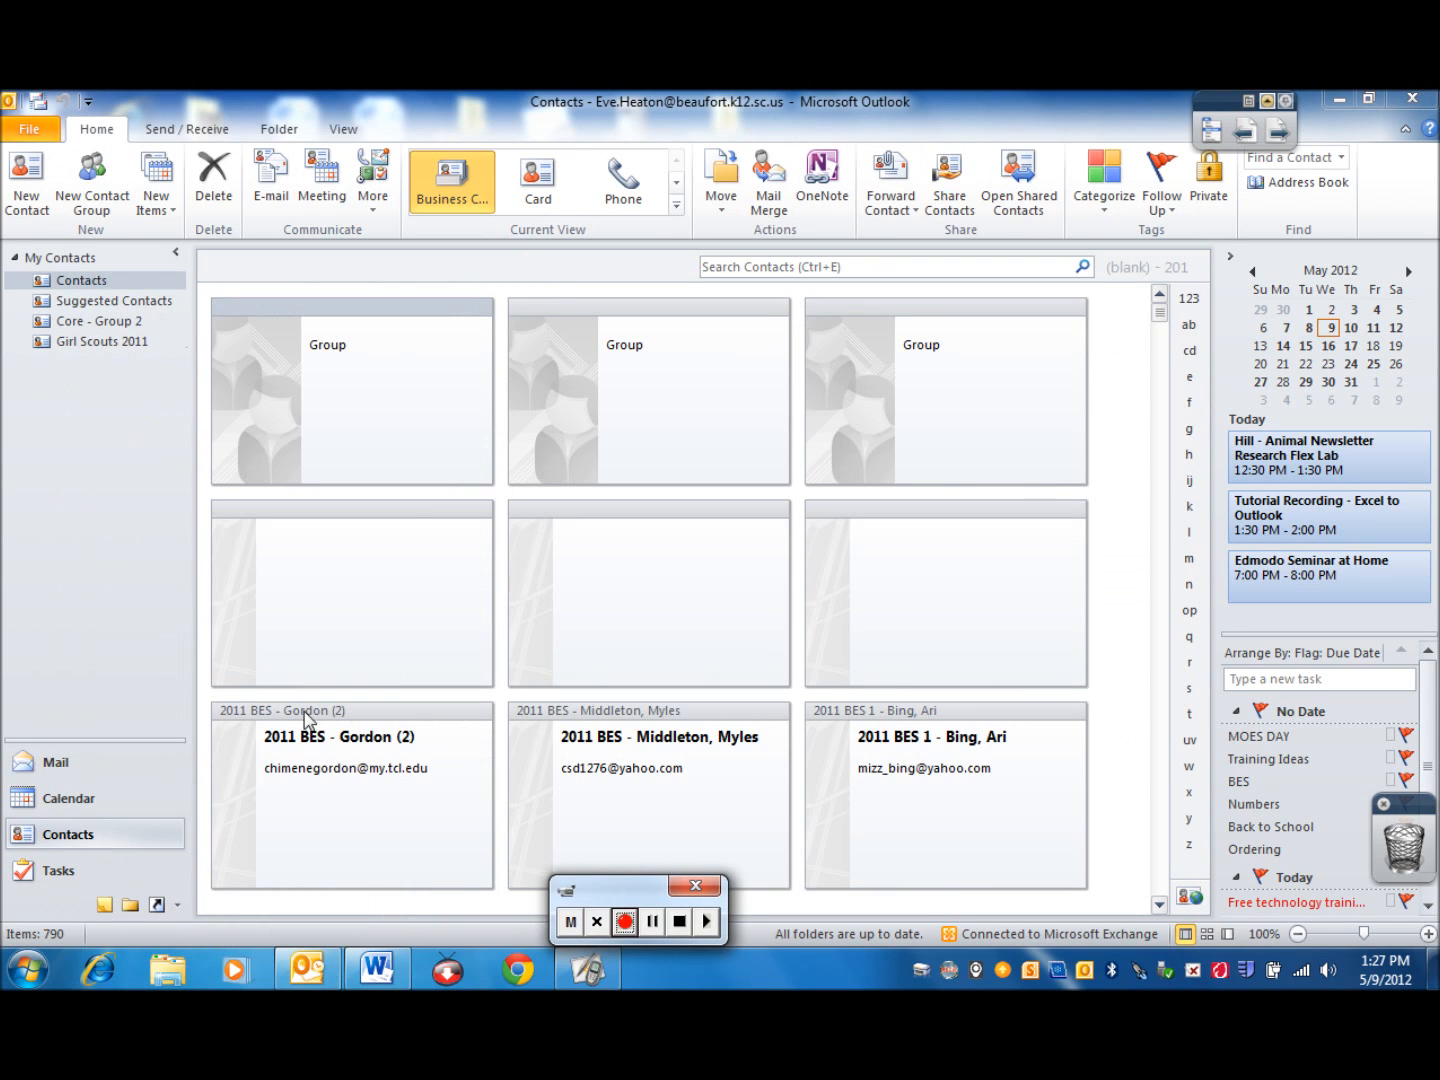
Create a new contact folder named Parent Contacts inside Contacts and open it
right_click(81, 287)
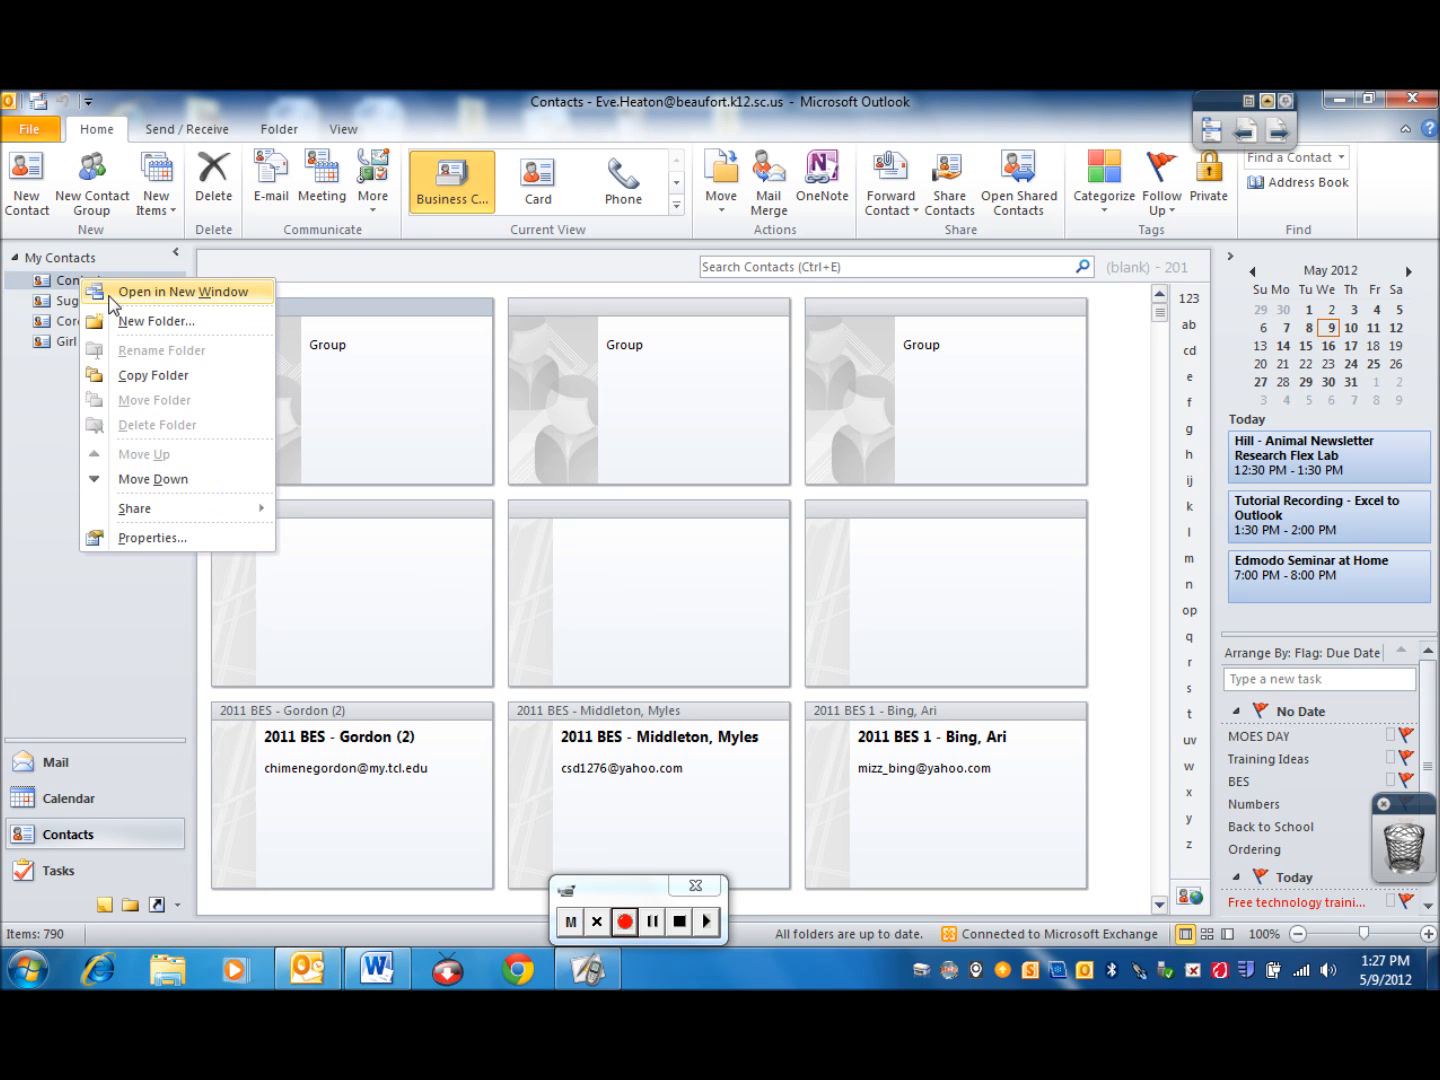
click(127, 330)
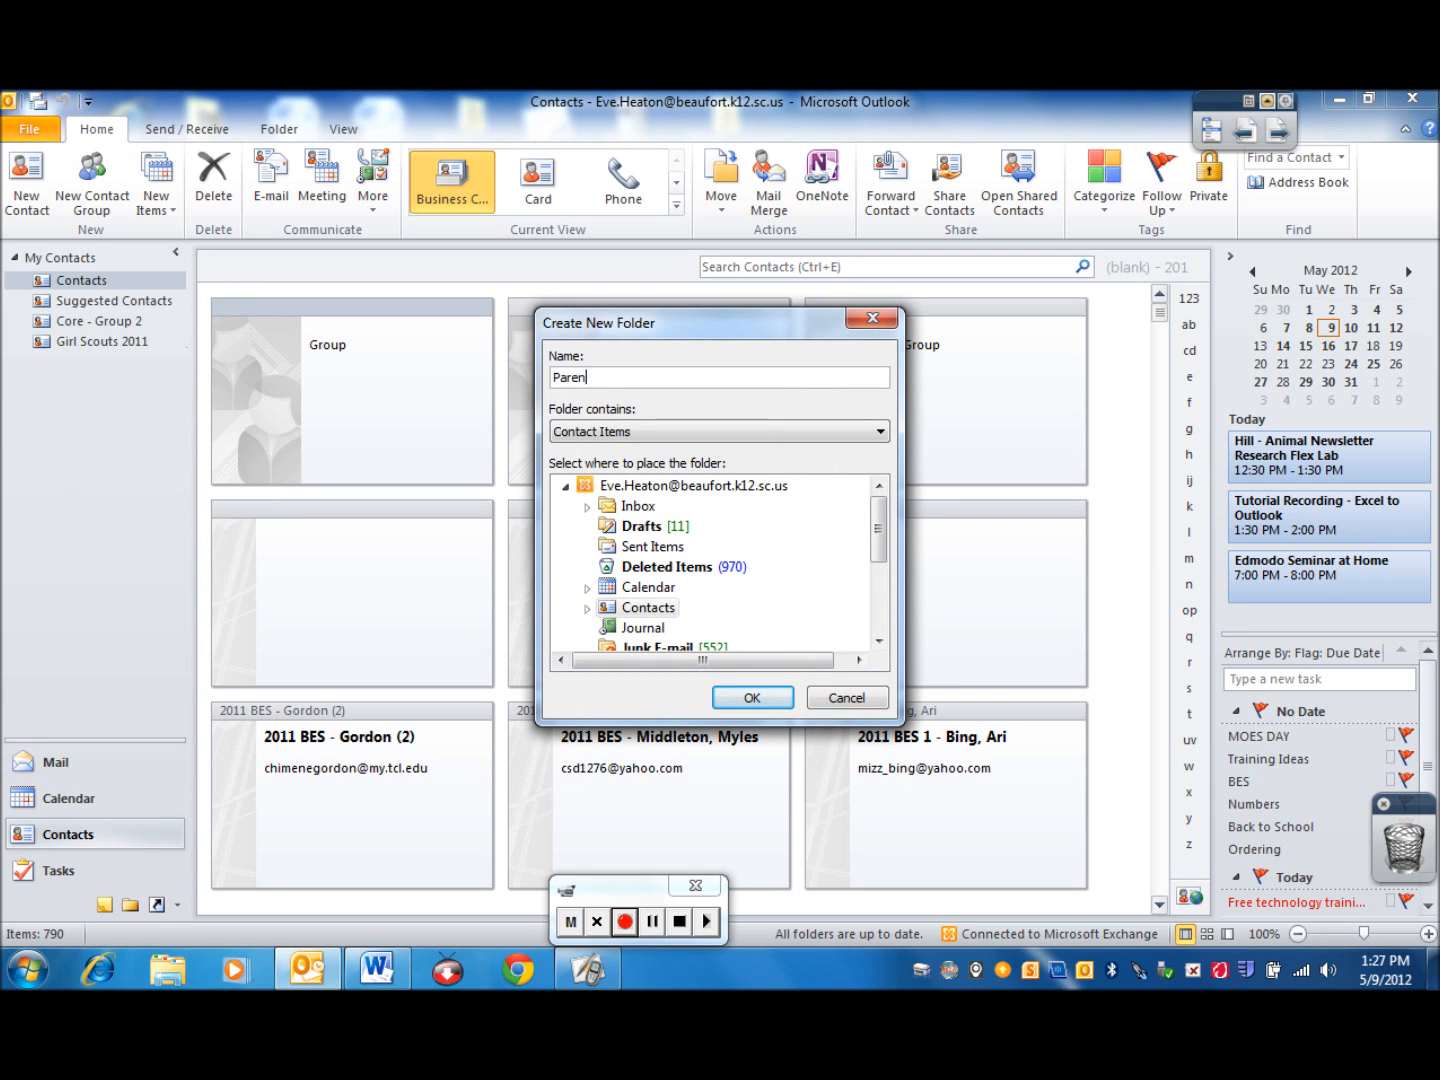
text(Parent Contacts)
click(751, 697)
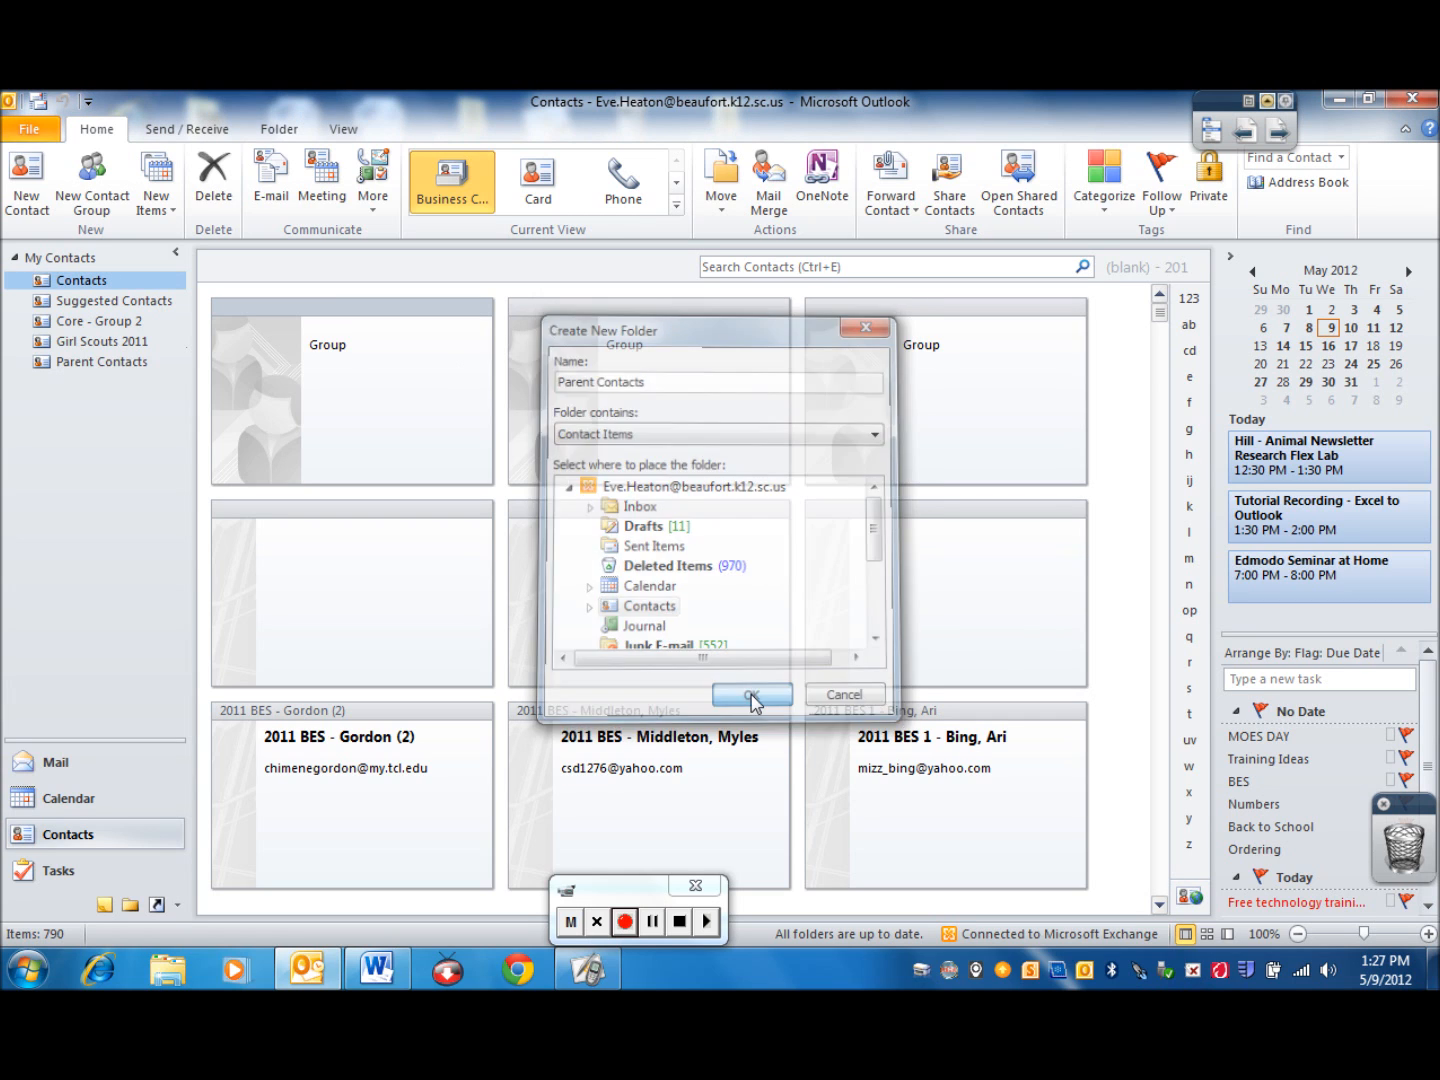
click(80, 370)
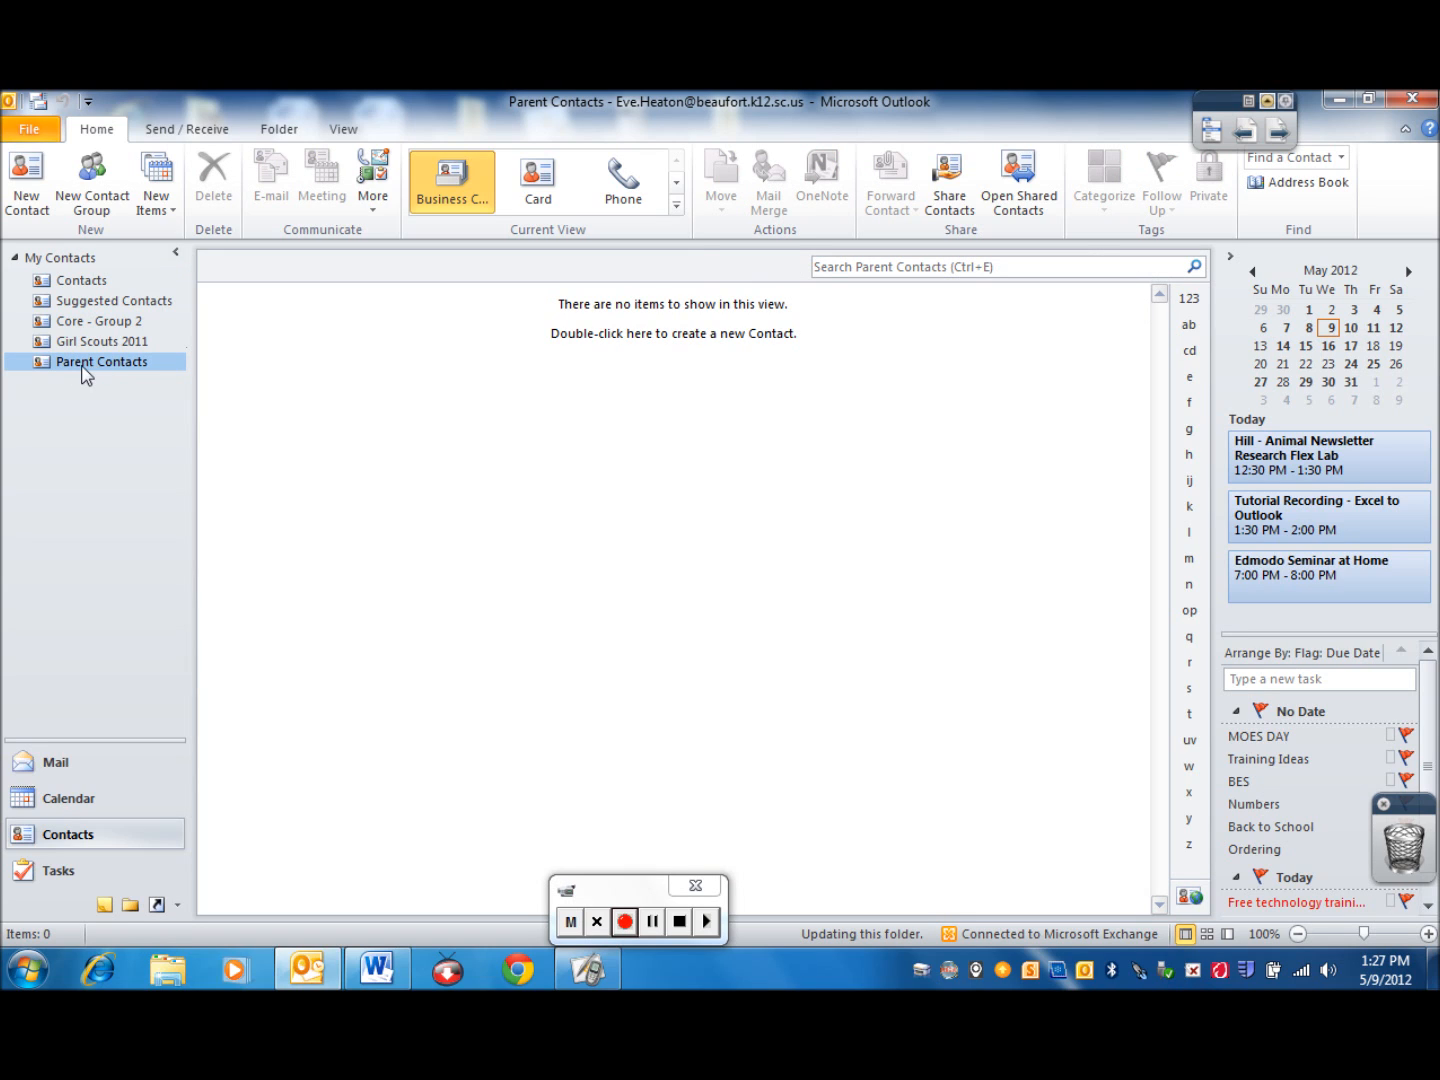
Start an import from another program or file, using Comma Separated Values (Windows) as the file type
click(37, 131)
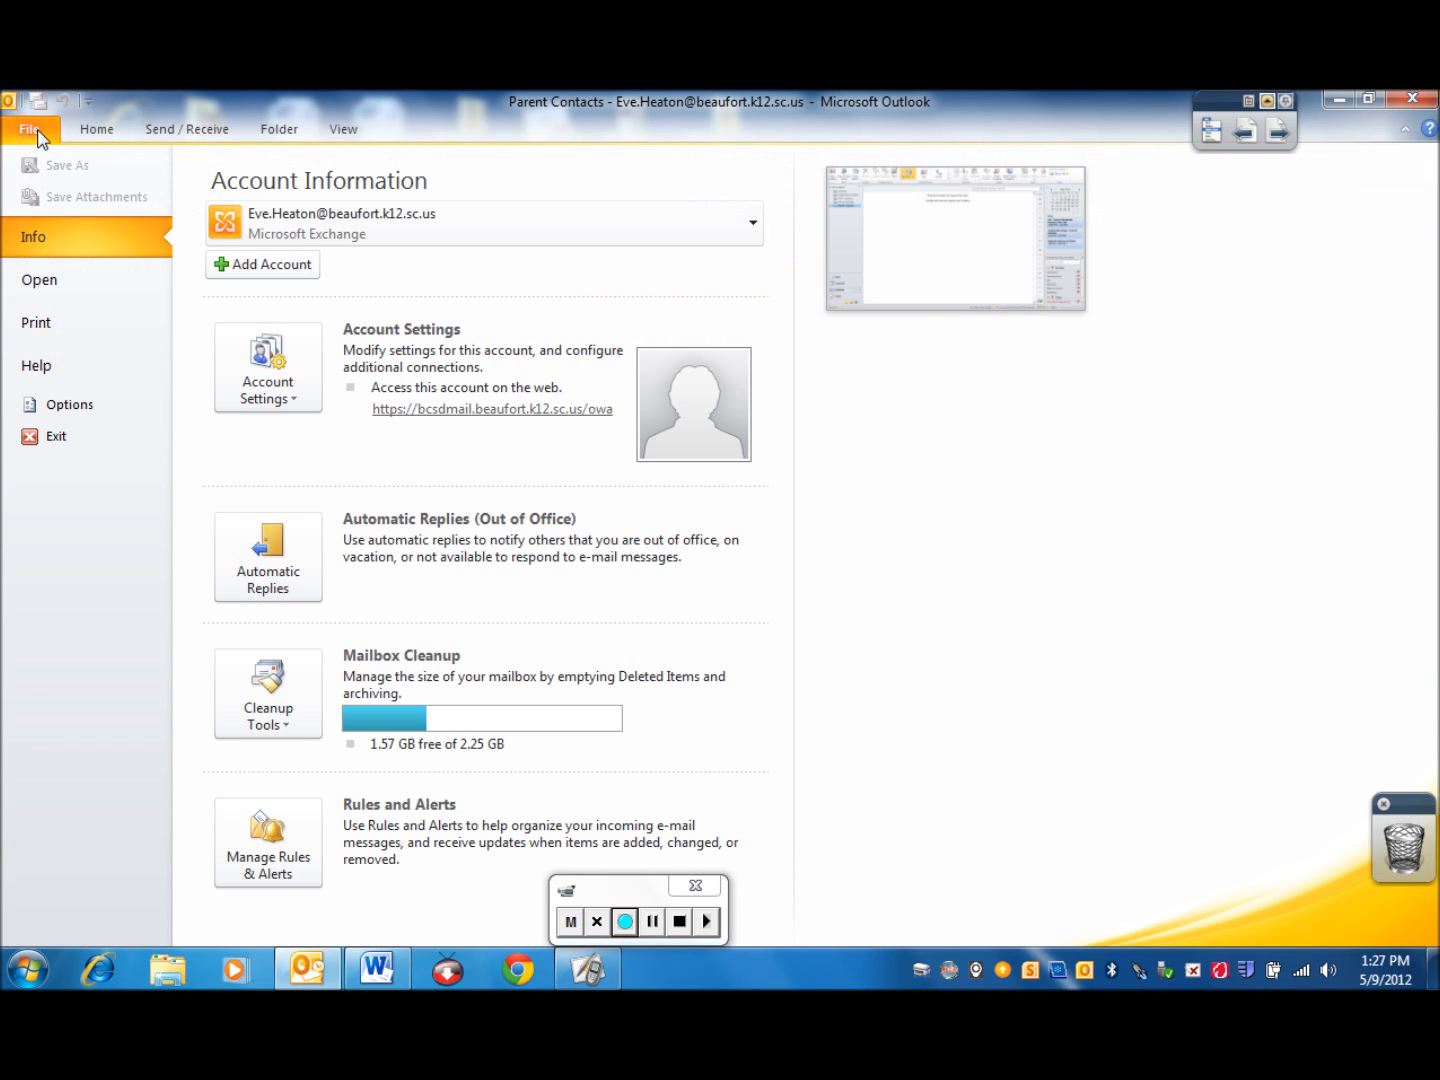
click(35, 291)
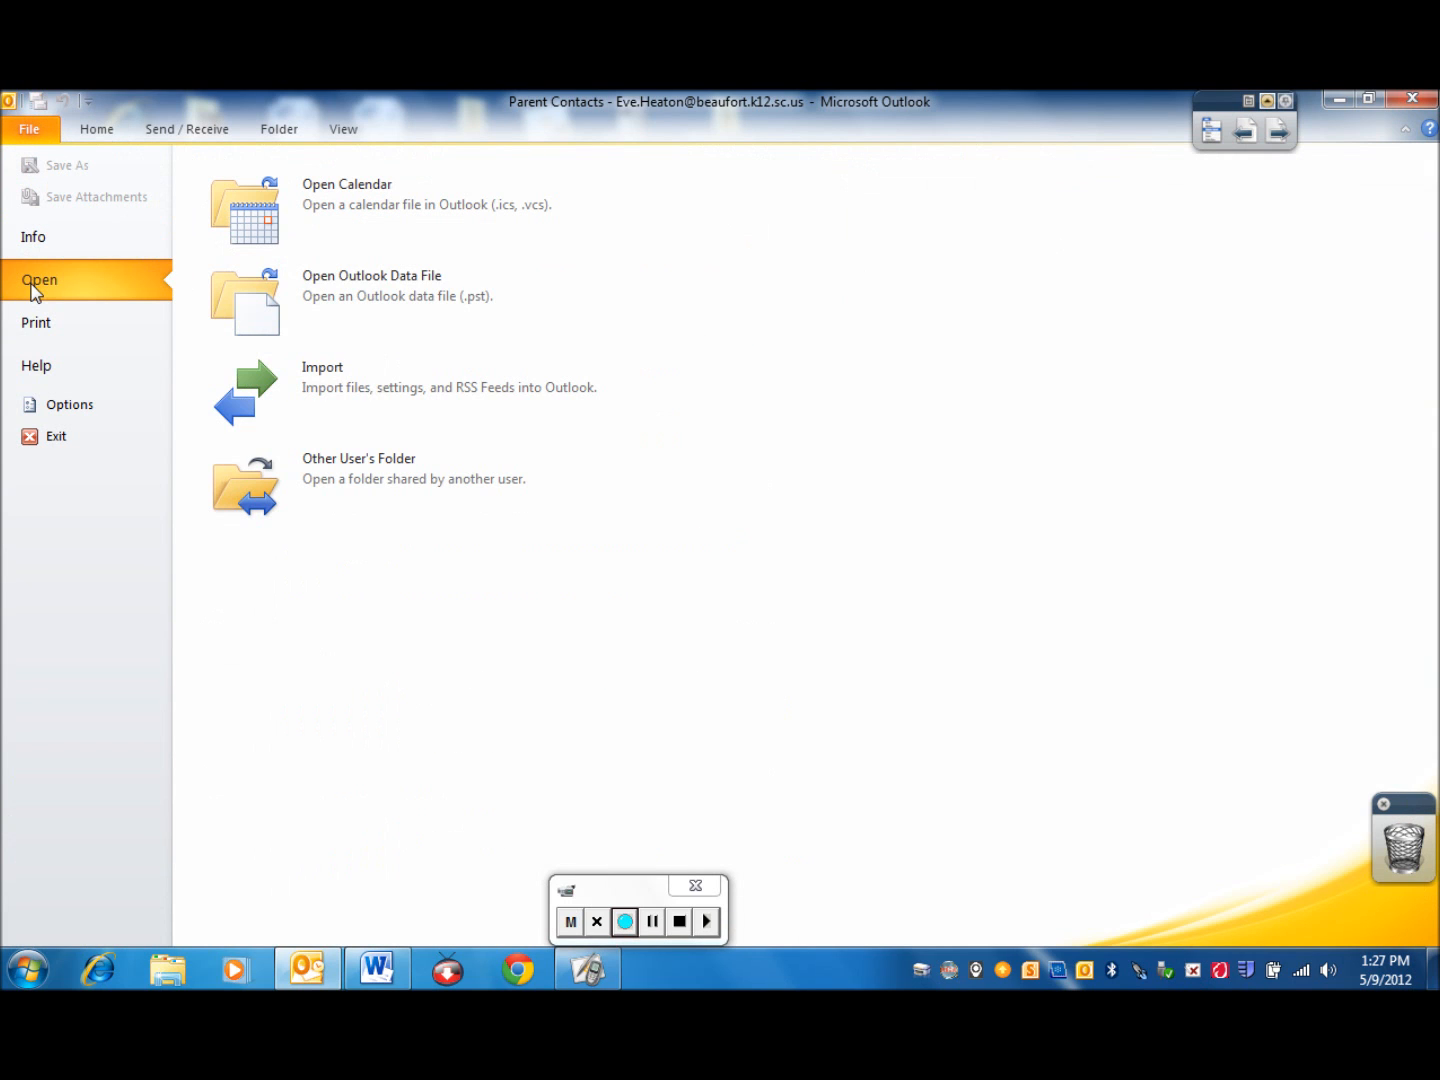
click(312, 387)
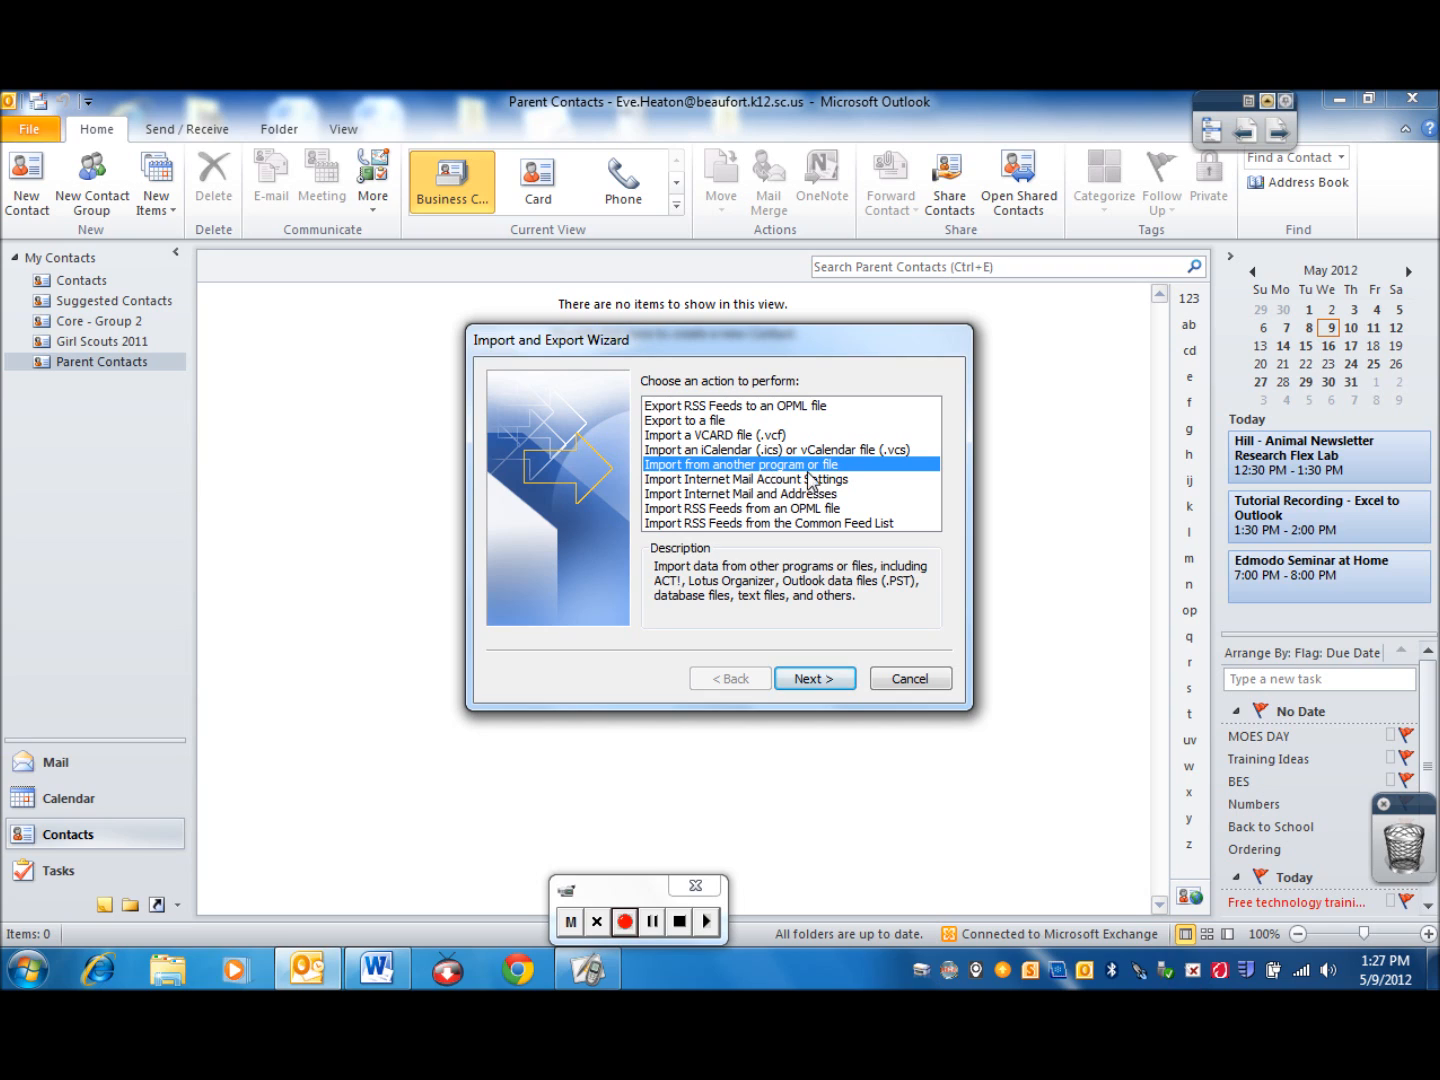
click(794, 676)
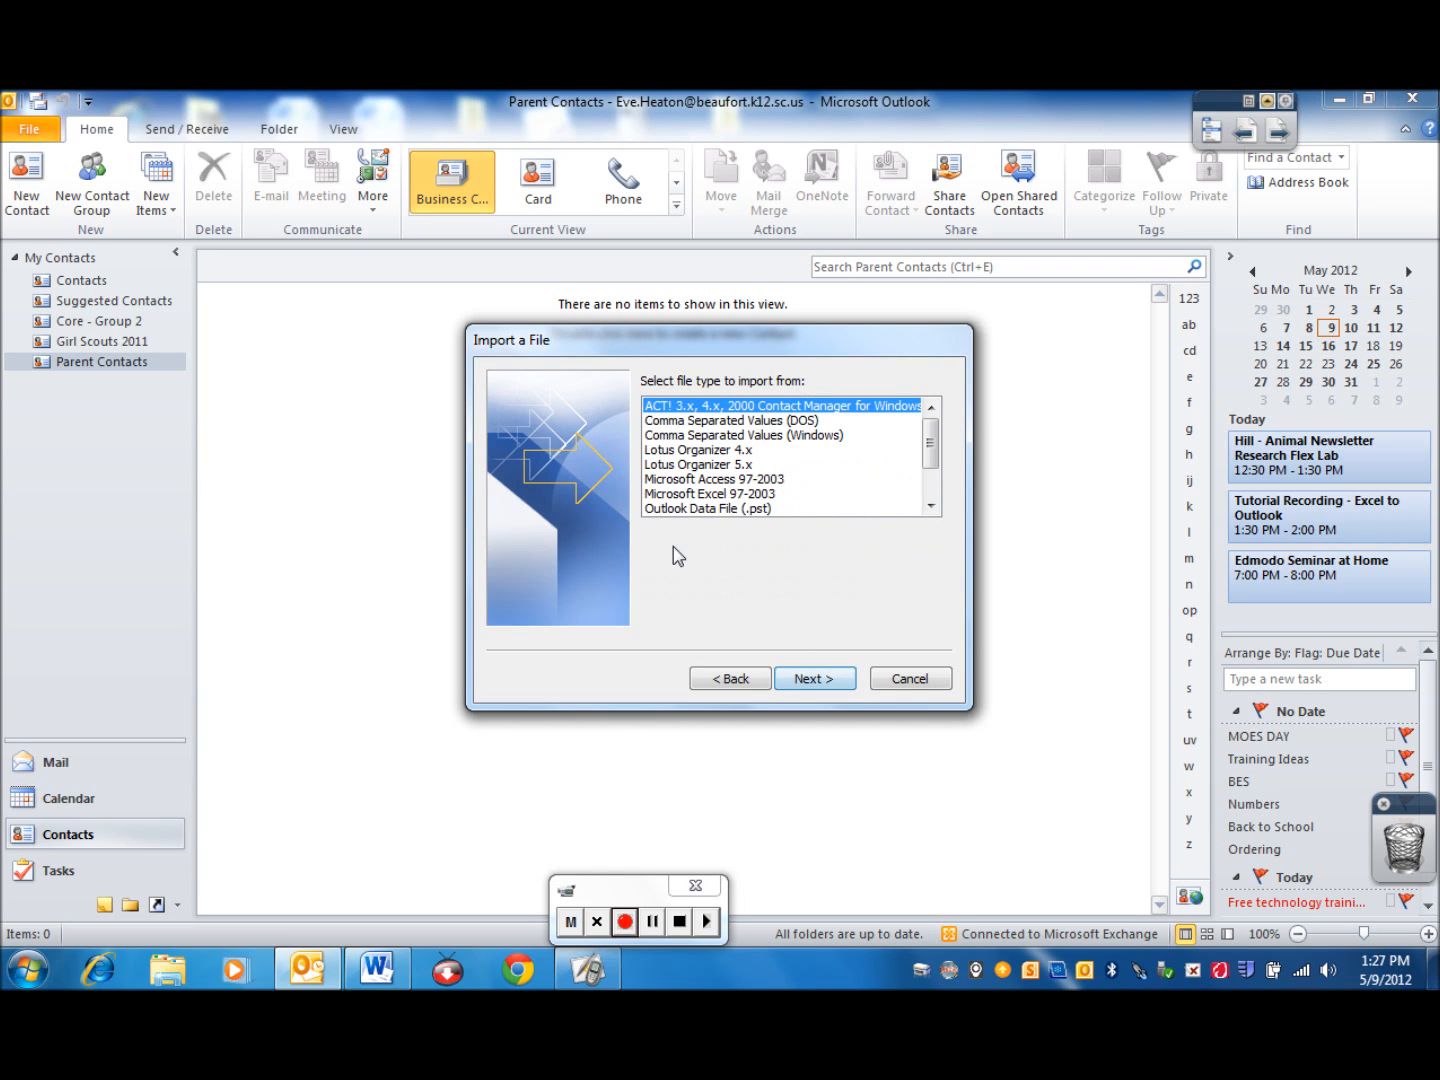
click(768, 437)
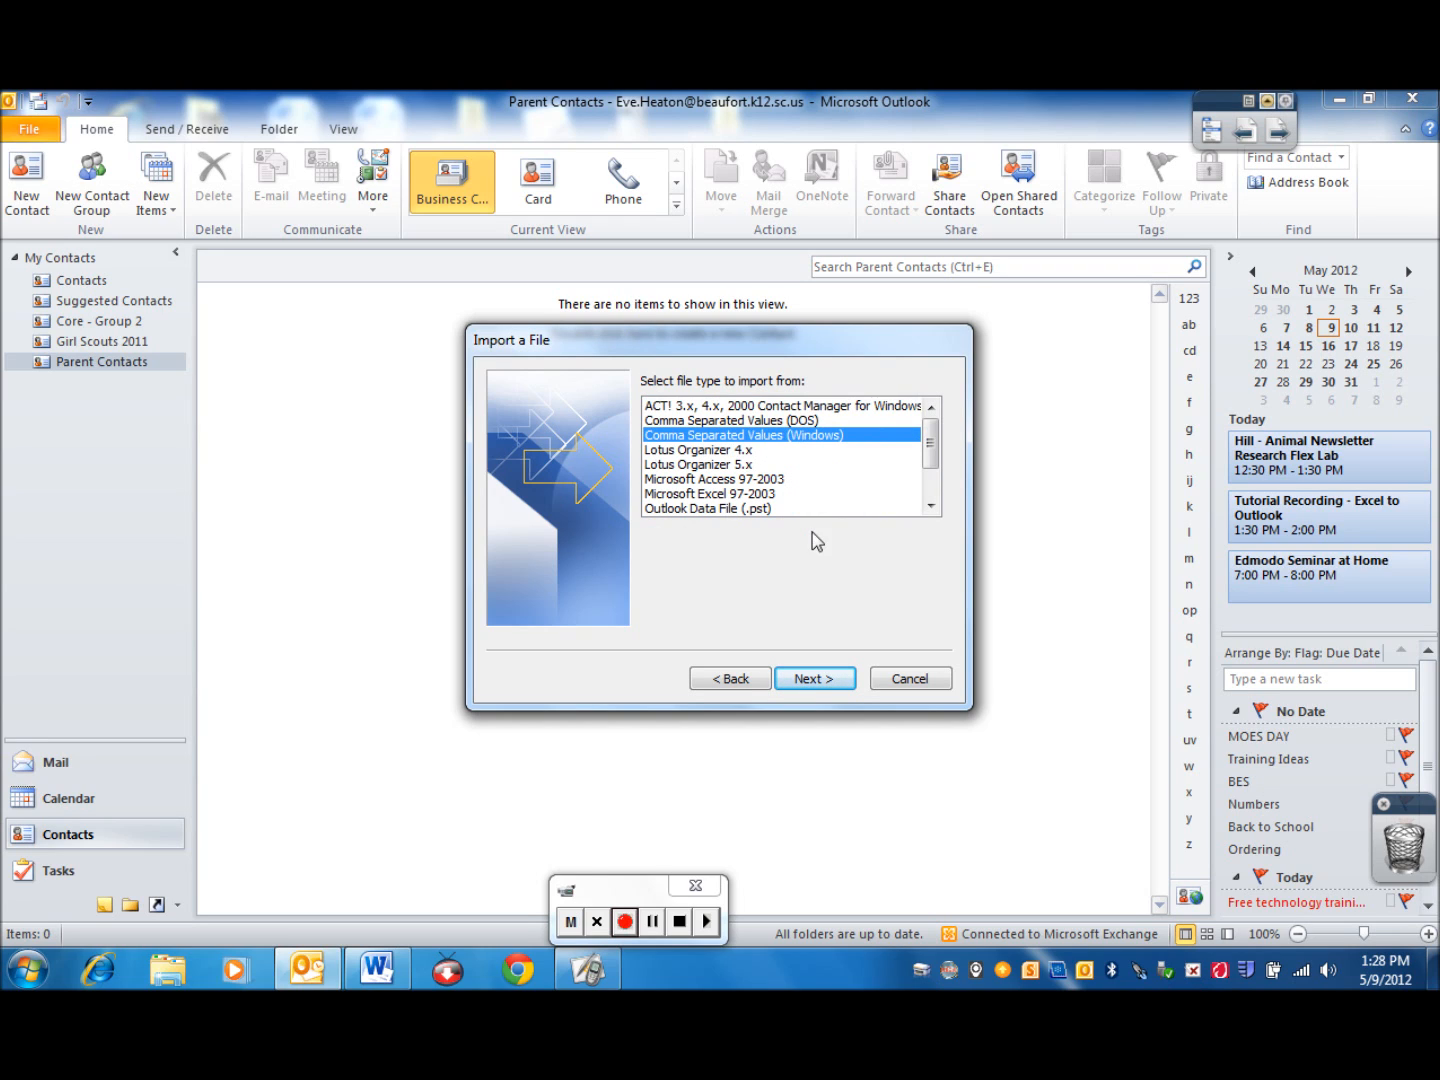
click(812, 679)
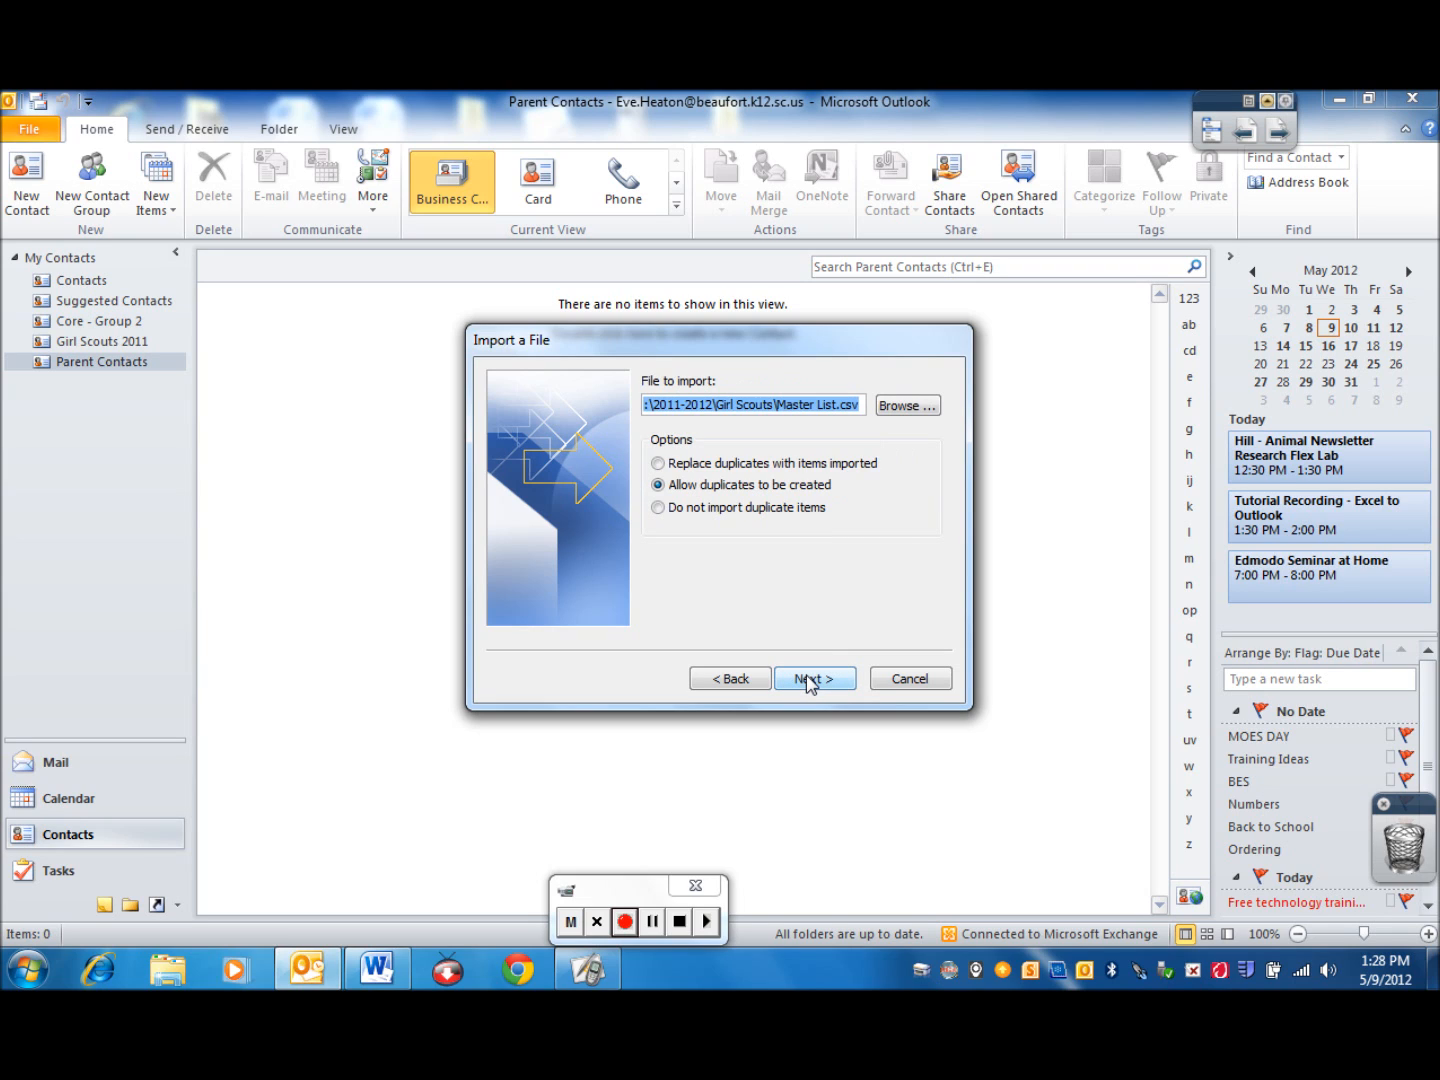
Choose the Parent Contact CSV file on the Desktop as the file to import and continue
click(912, 415)
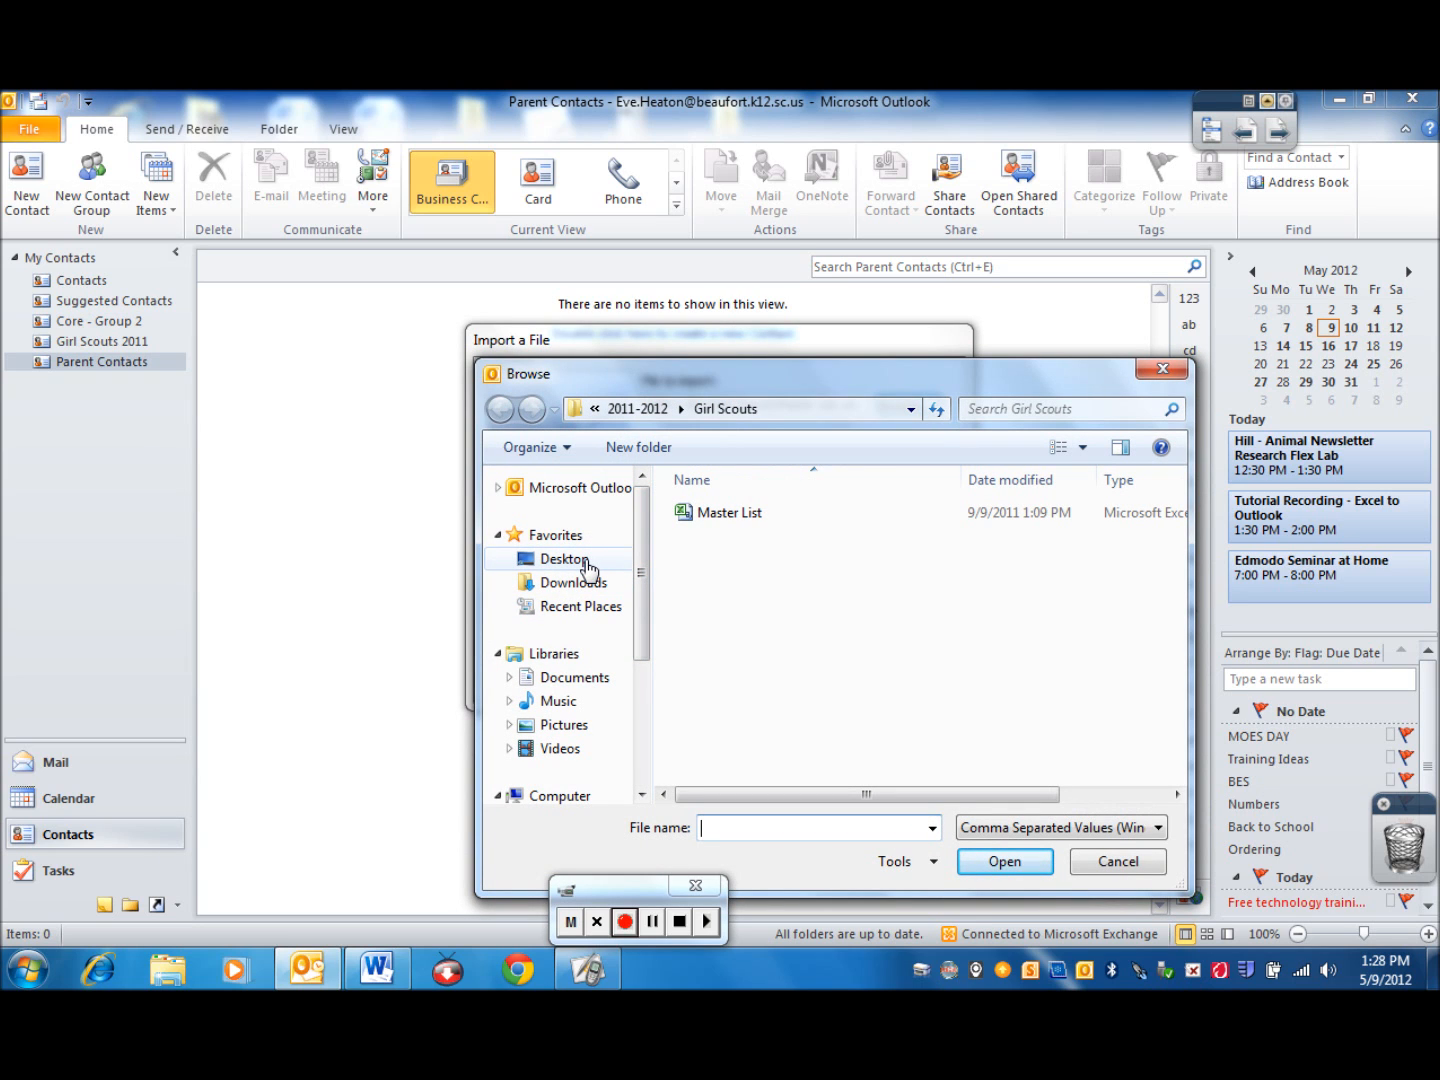
click(586, 566)
drag(1177, 548, 1180, 705)
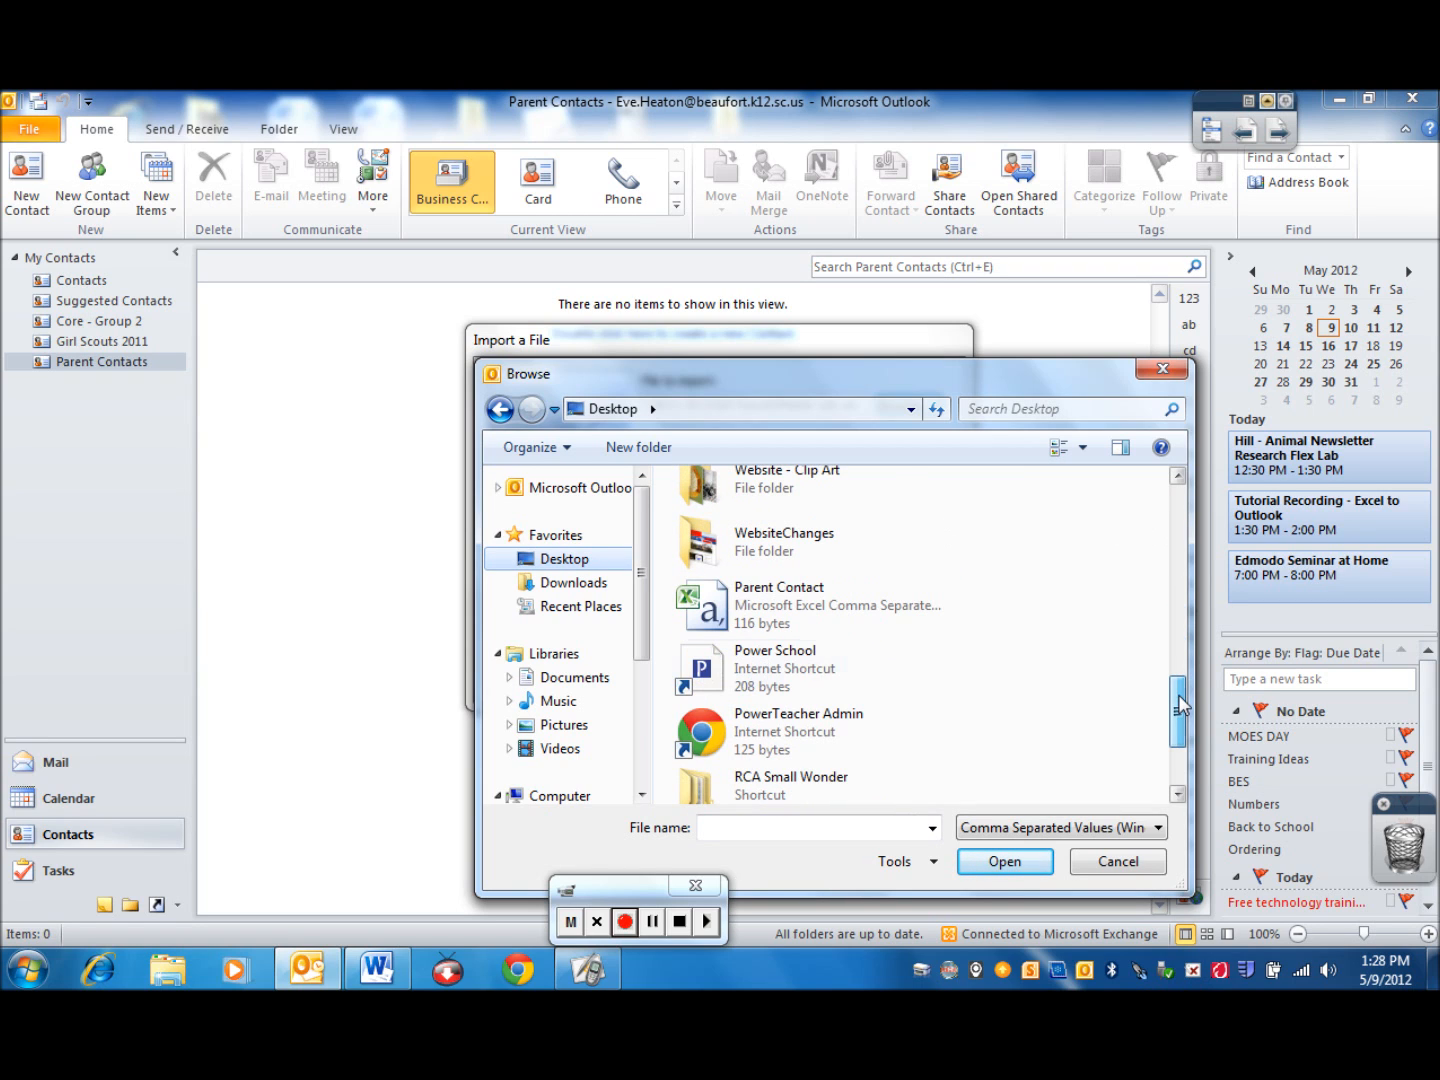
click(783, 612)
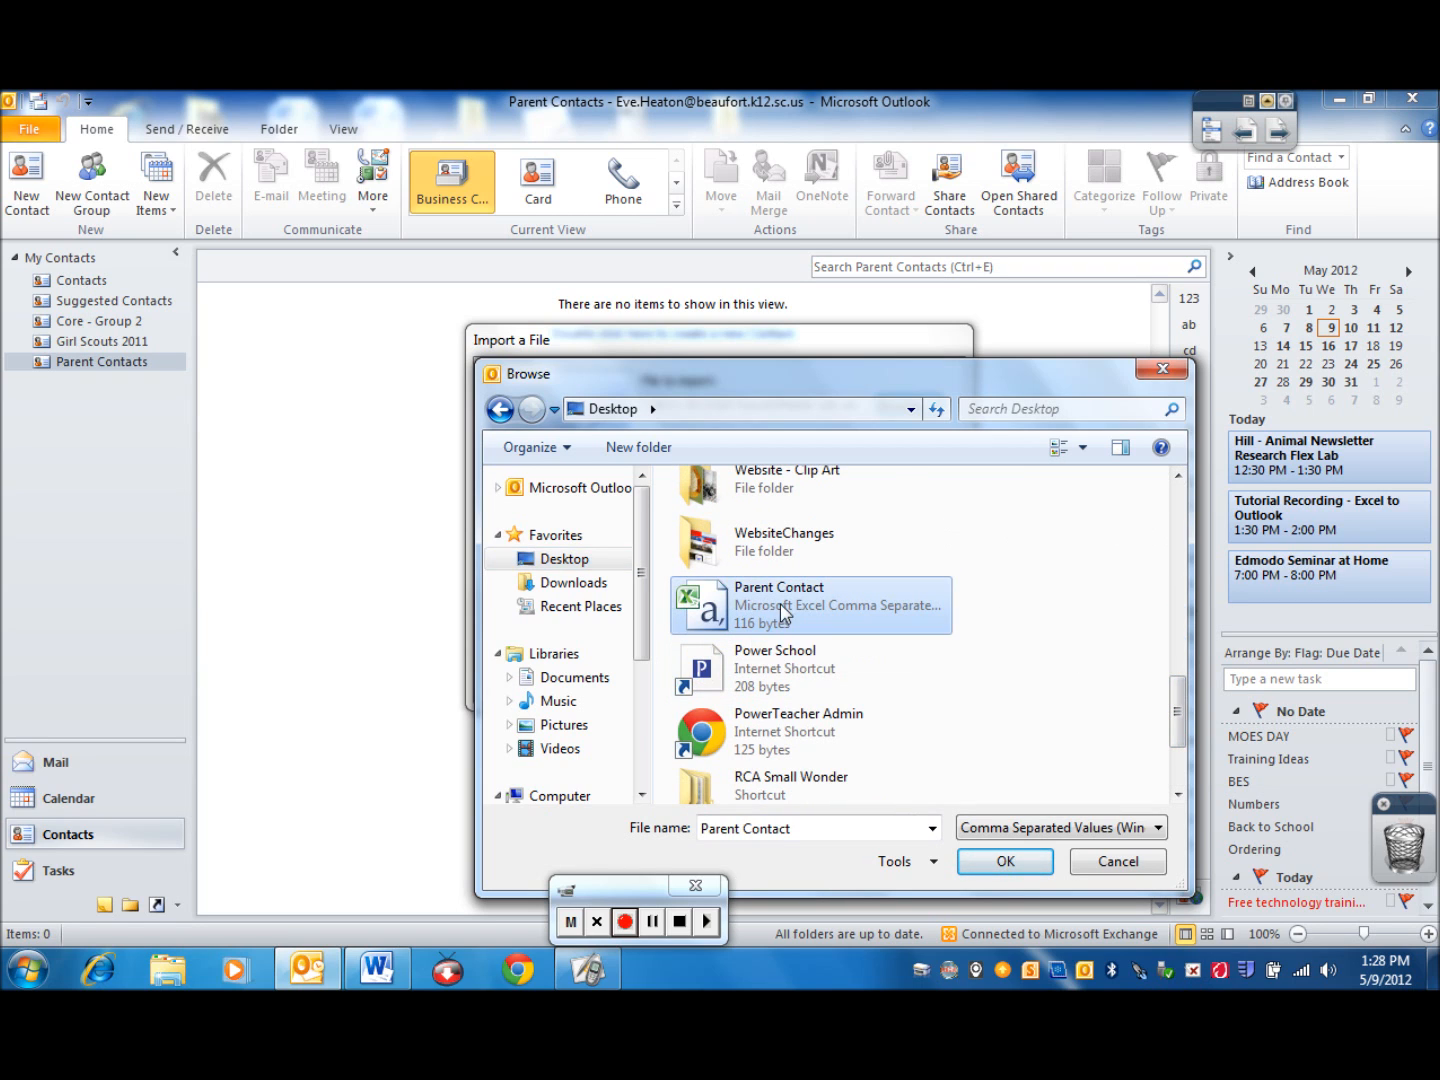
click(971, 861)
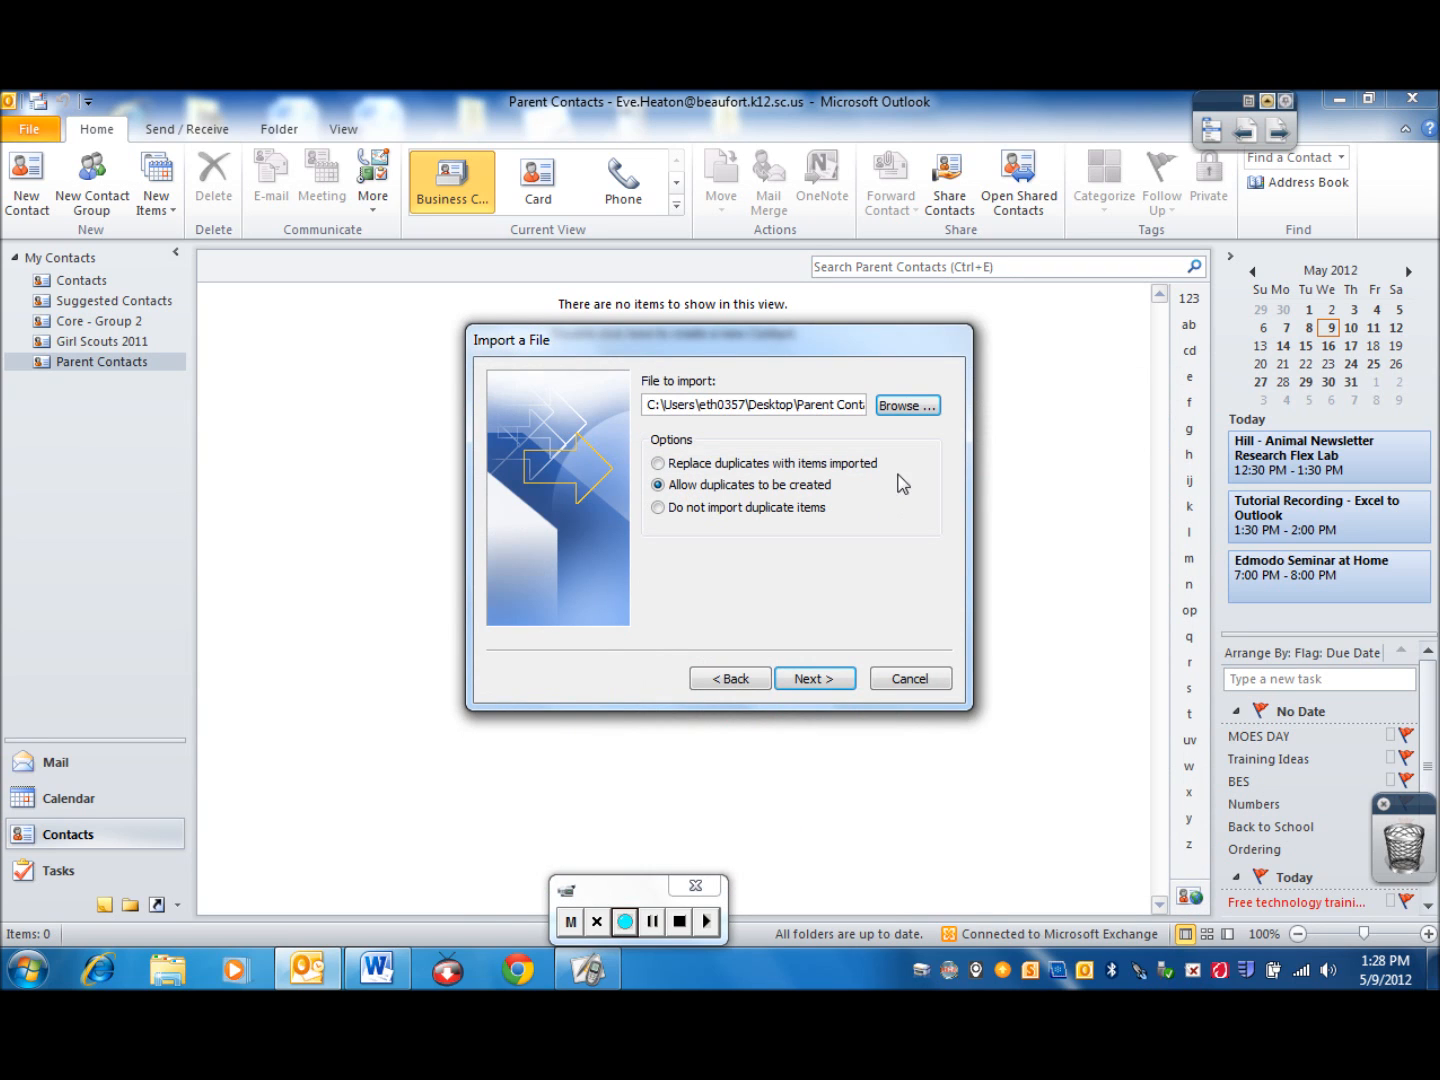
click(812, 678)
Set the Parent Contacts folder under Contacts as the import destination and continue
scroll(930, 450, up, 1)
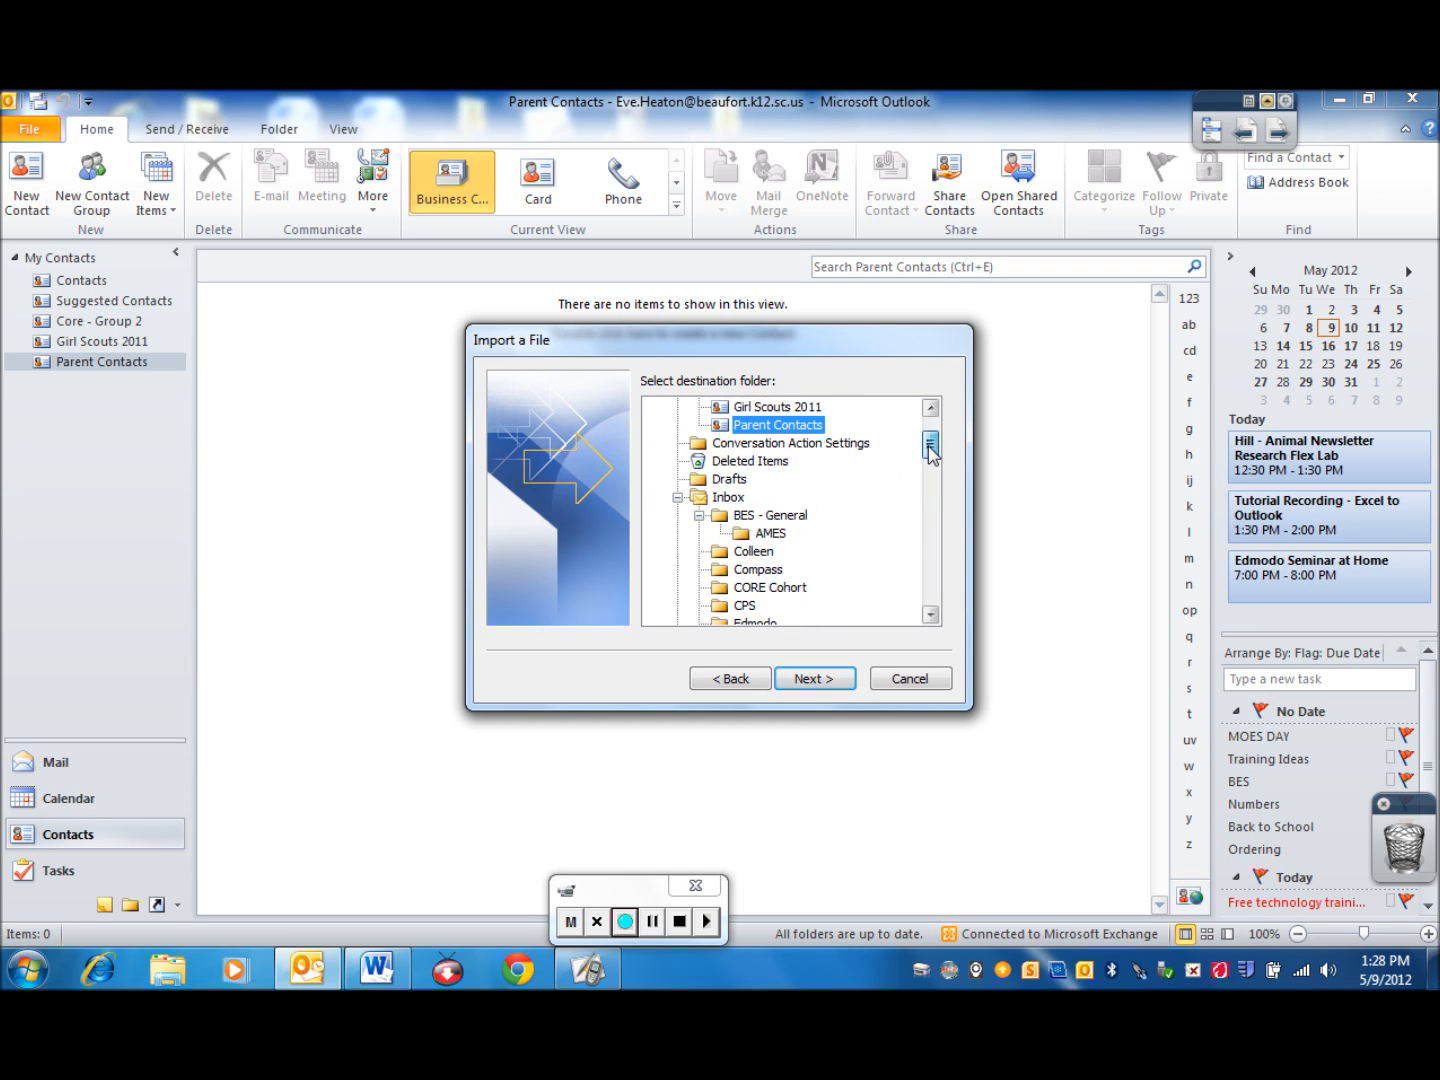
drag(930, 450, 929, 437)
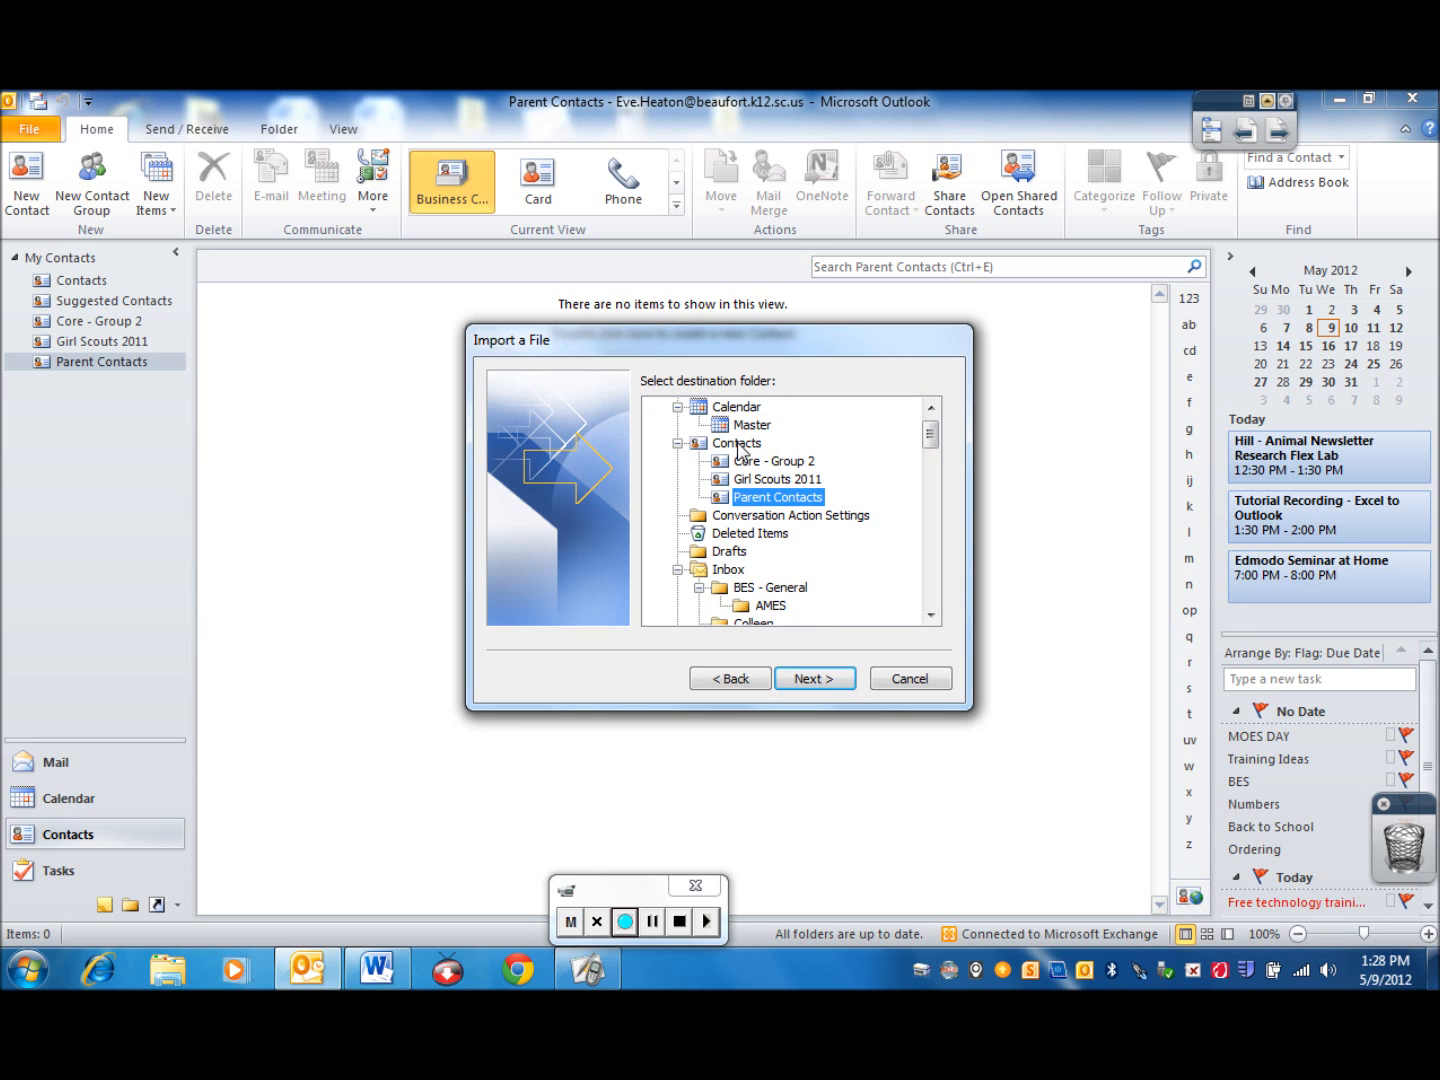
click(785, 479)
click(787, 463)
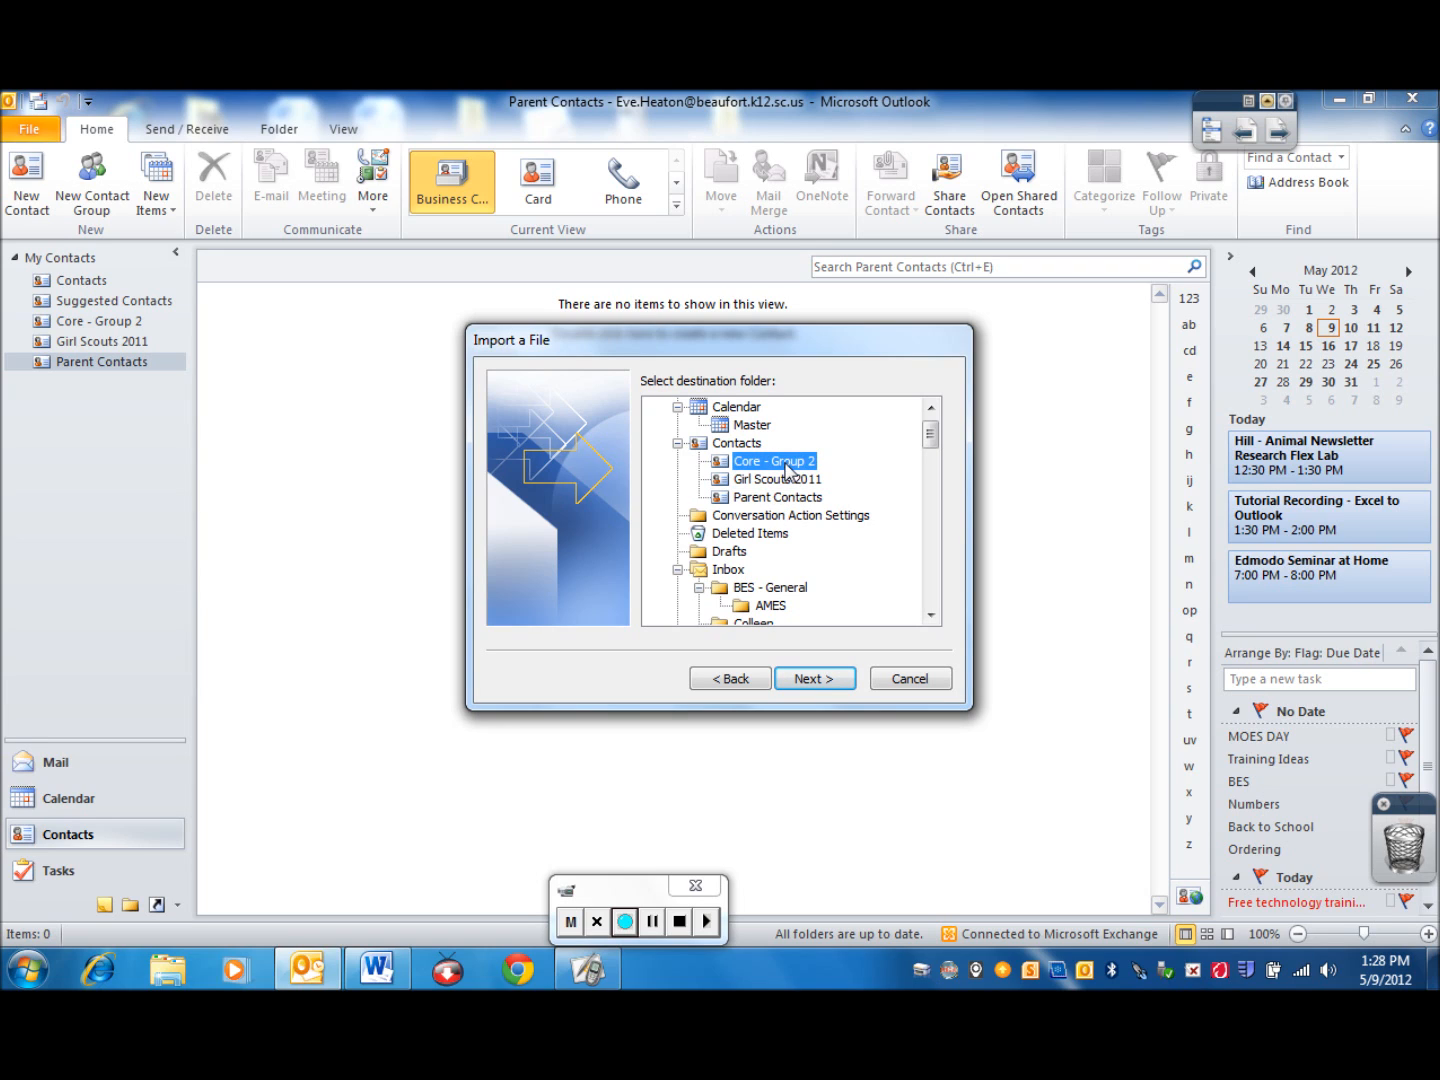
click(773, 500)
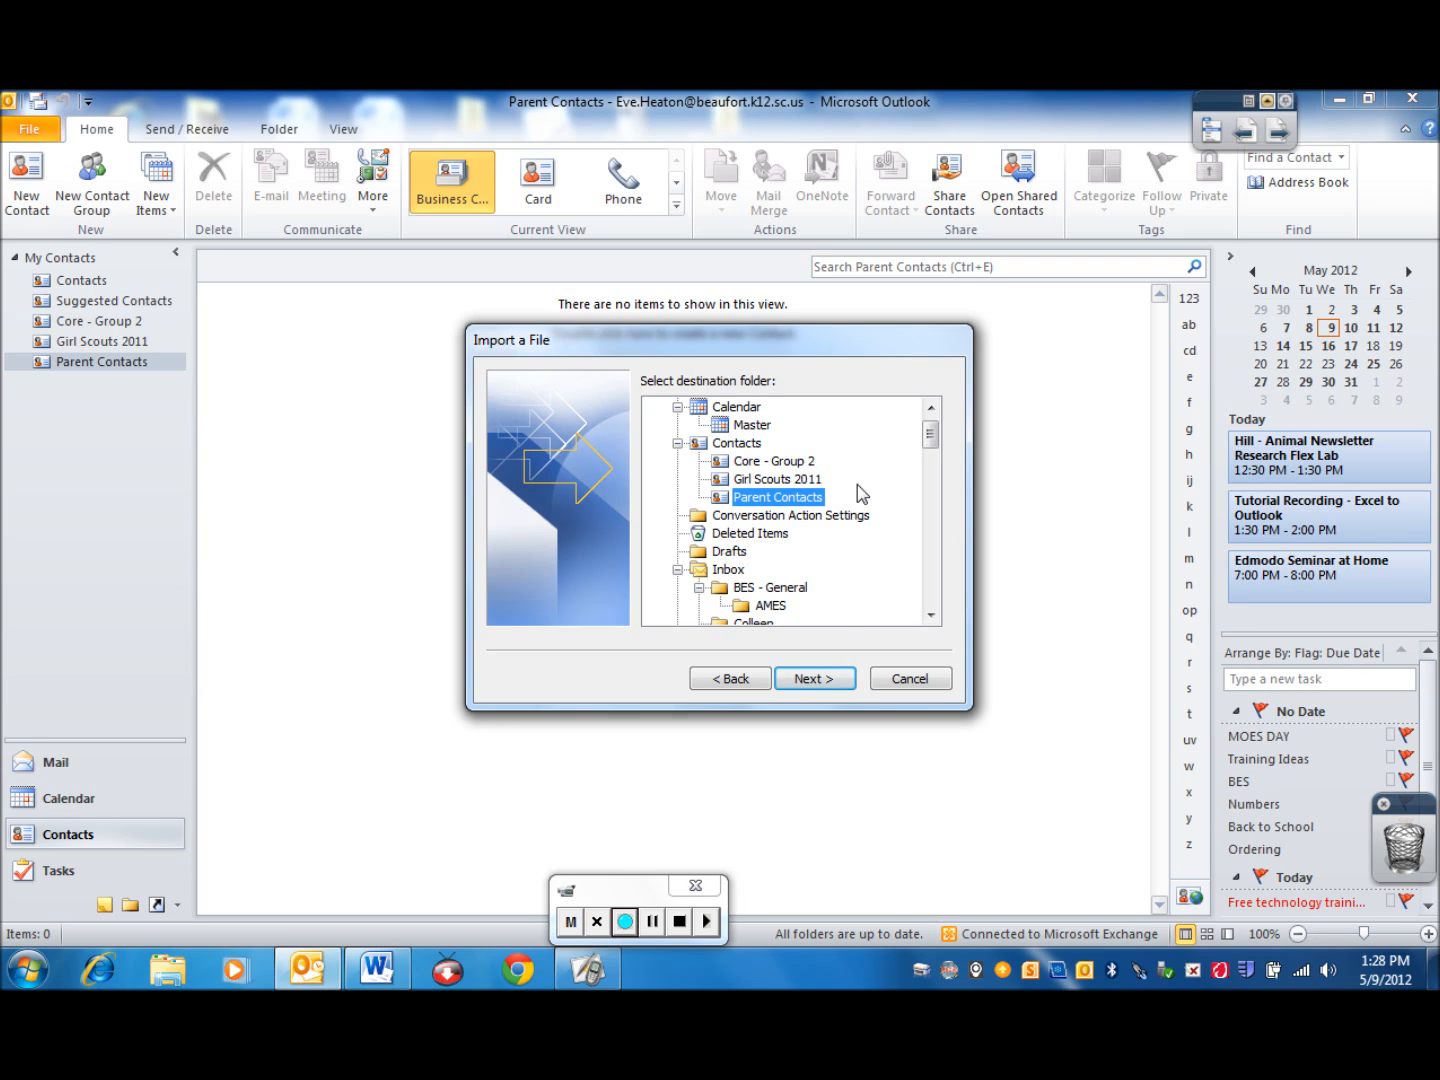
click(819, 681)
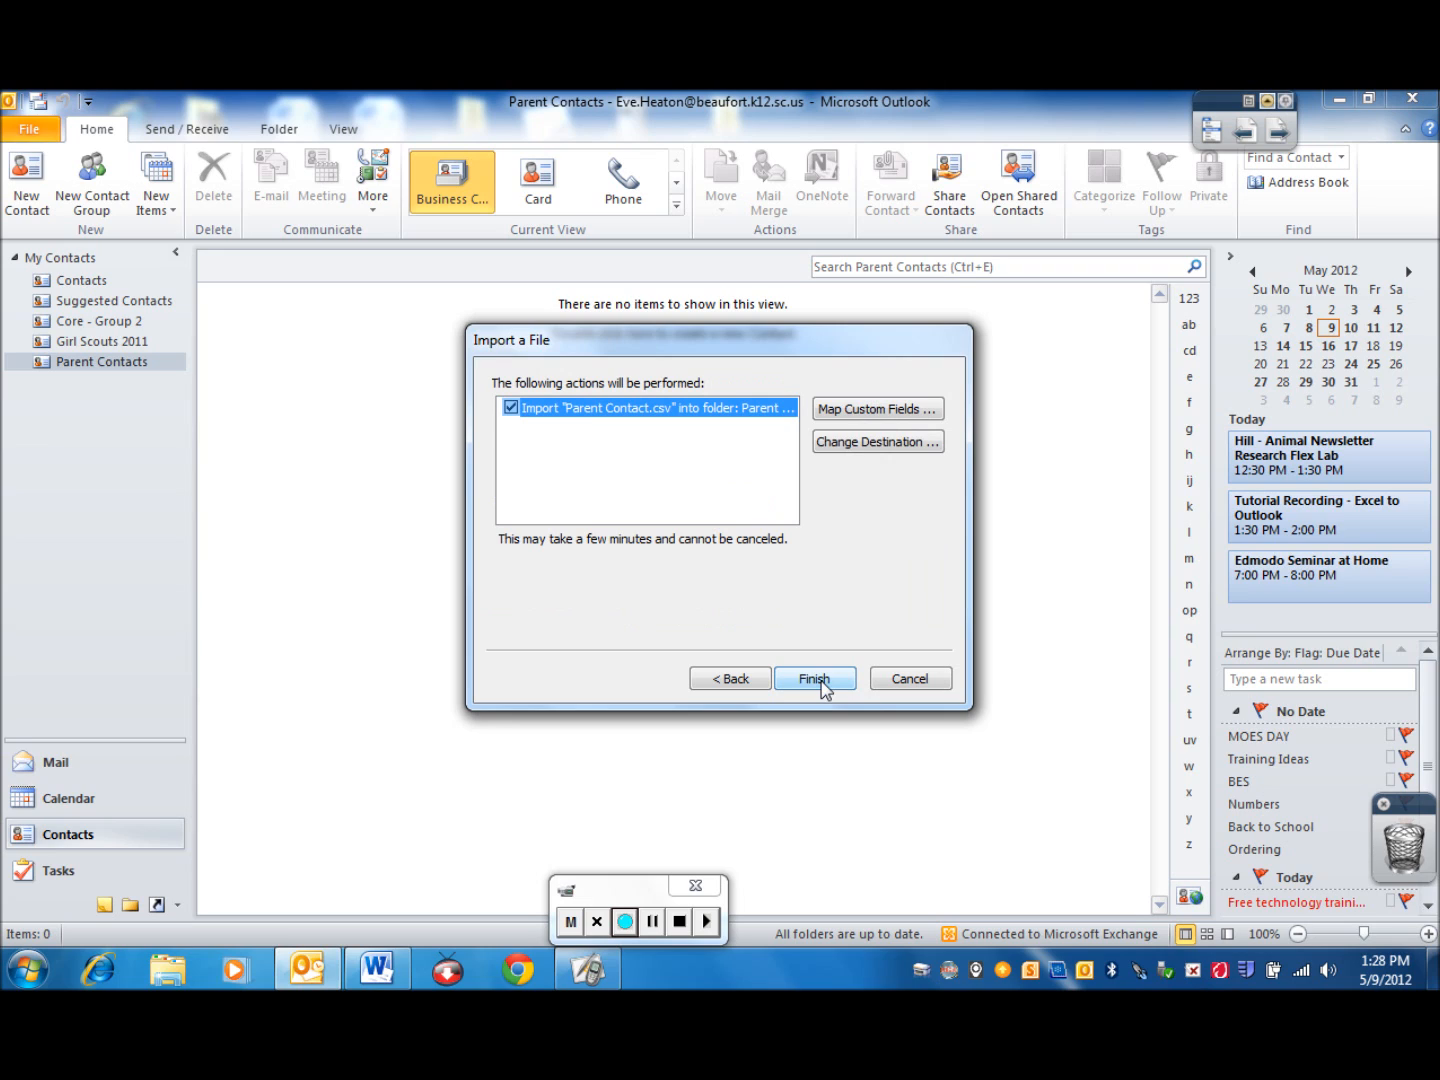
Map the CSV file's Email value to the E-mail field in the custom field mapping and accept the mapping
click(511, 409)
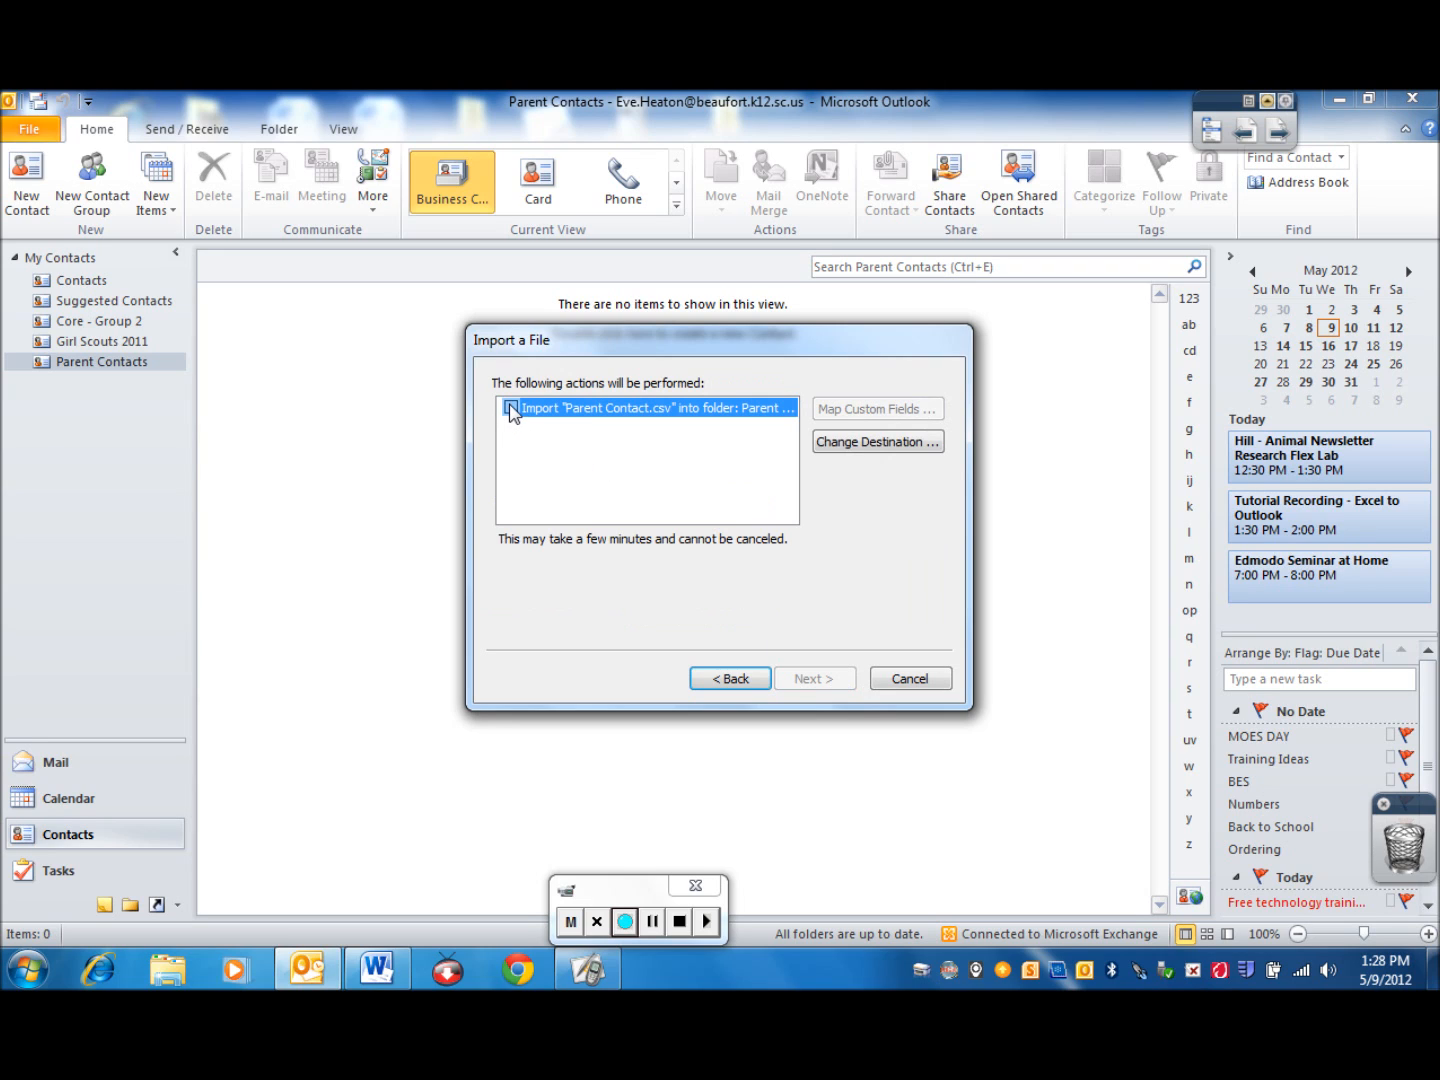
click(511, 409)
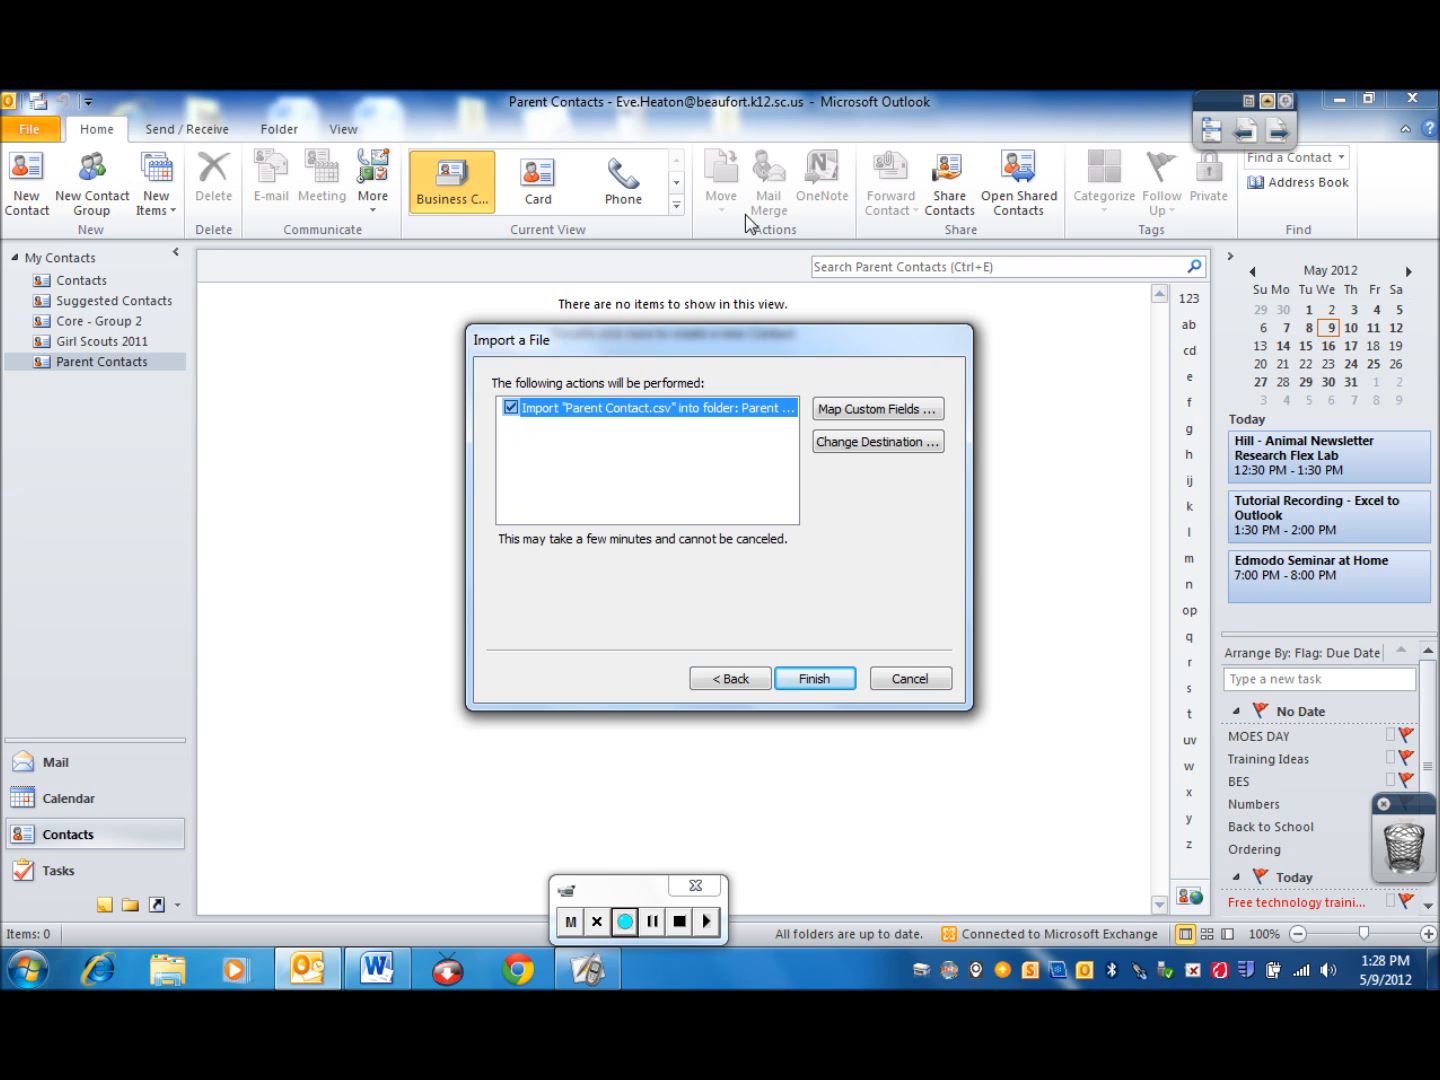
click(886, 413)
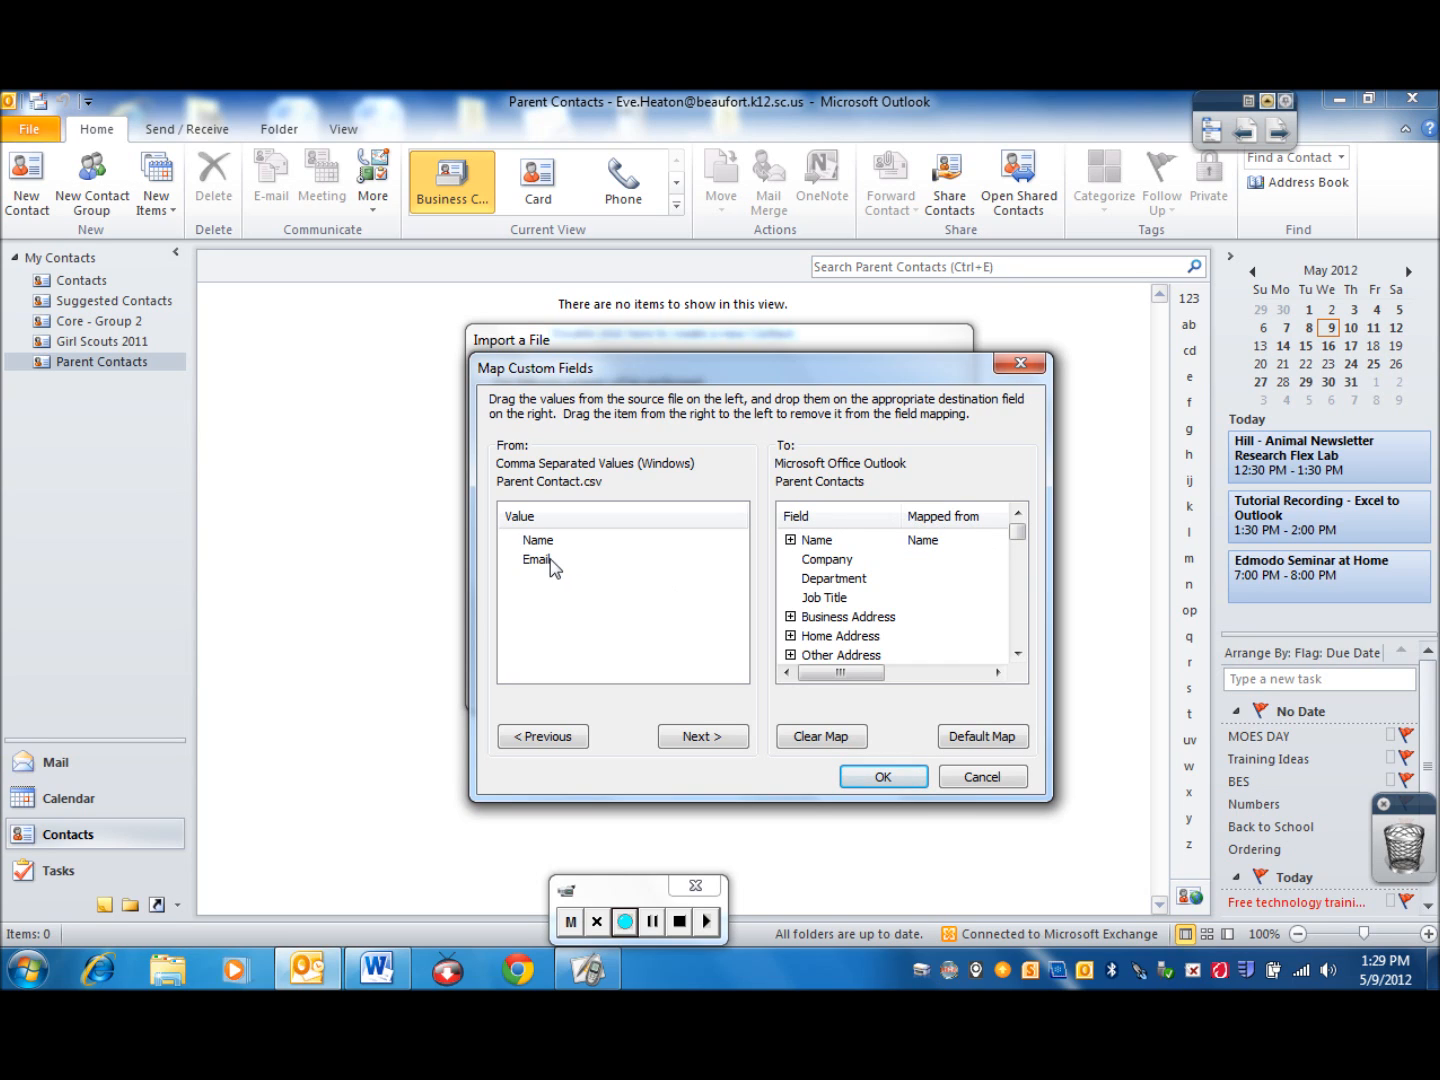
click(1017, 654)
click(1017, 654)
click(1017, 654)
click(1017, 654)
click(1017, 654)
click(1017, 654)
click(1017, 654)
click(1017, 654)
click(1017, 654)
click(1017, 654)
click(1017, 654)
click(1017, 654)
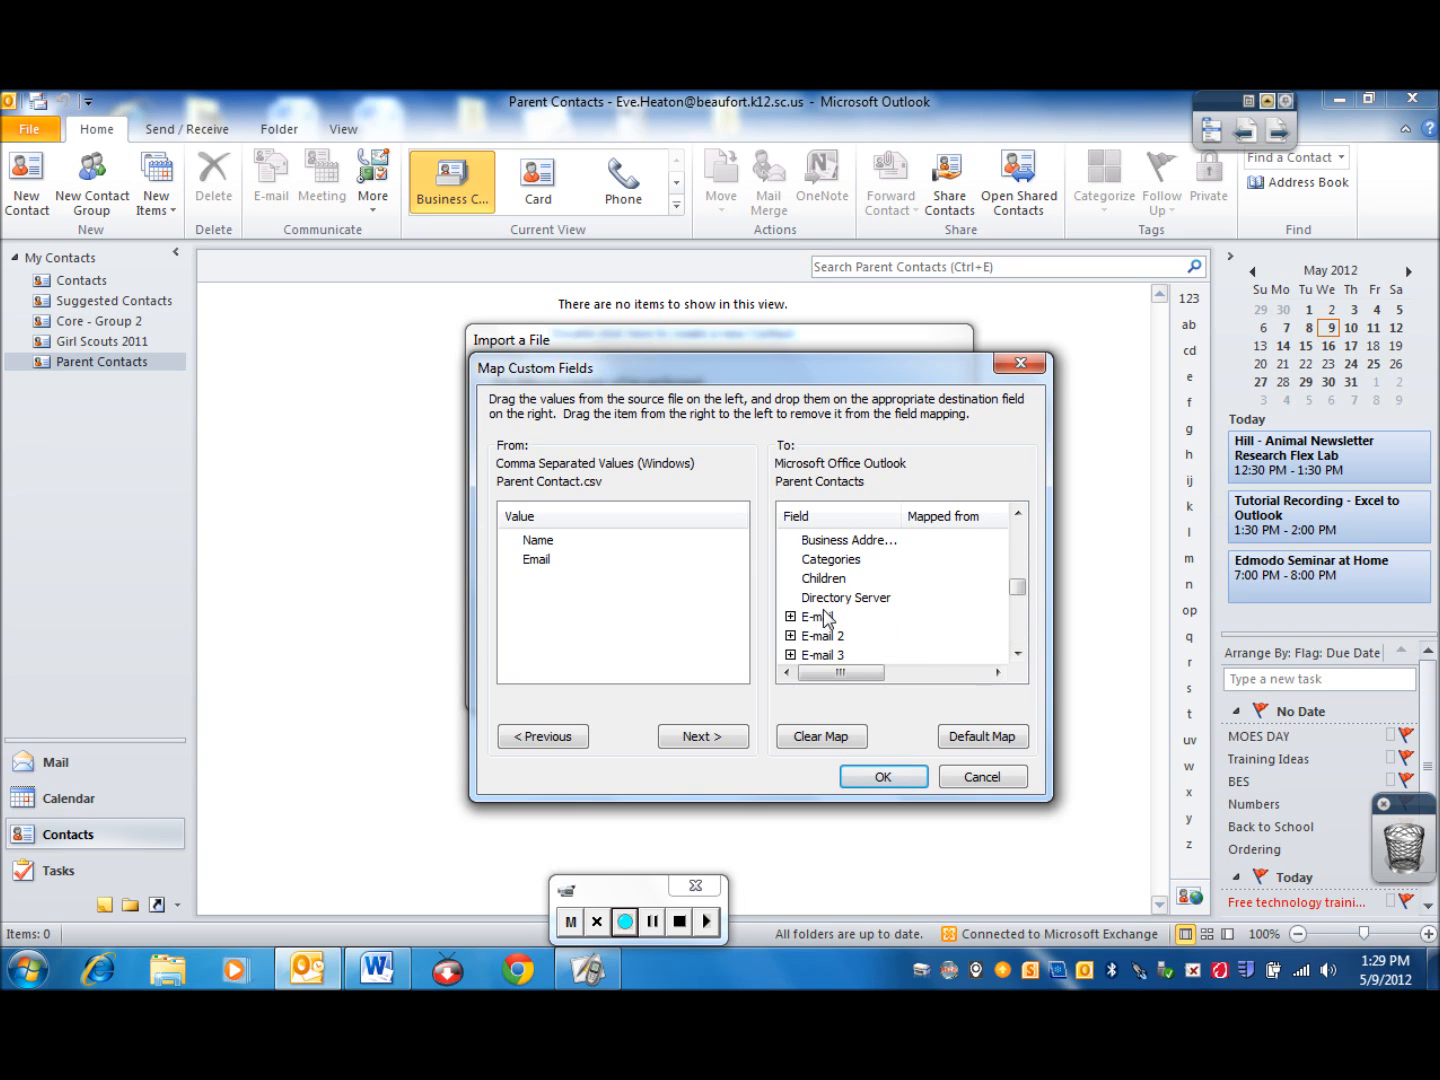
drag(540, 567, 906, 625)
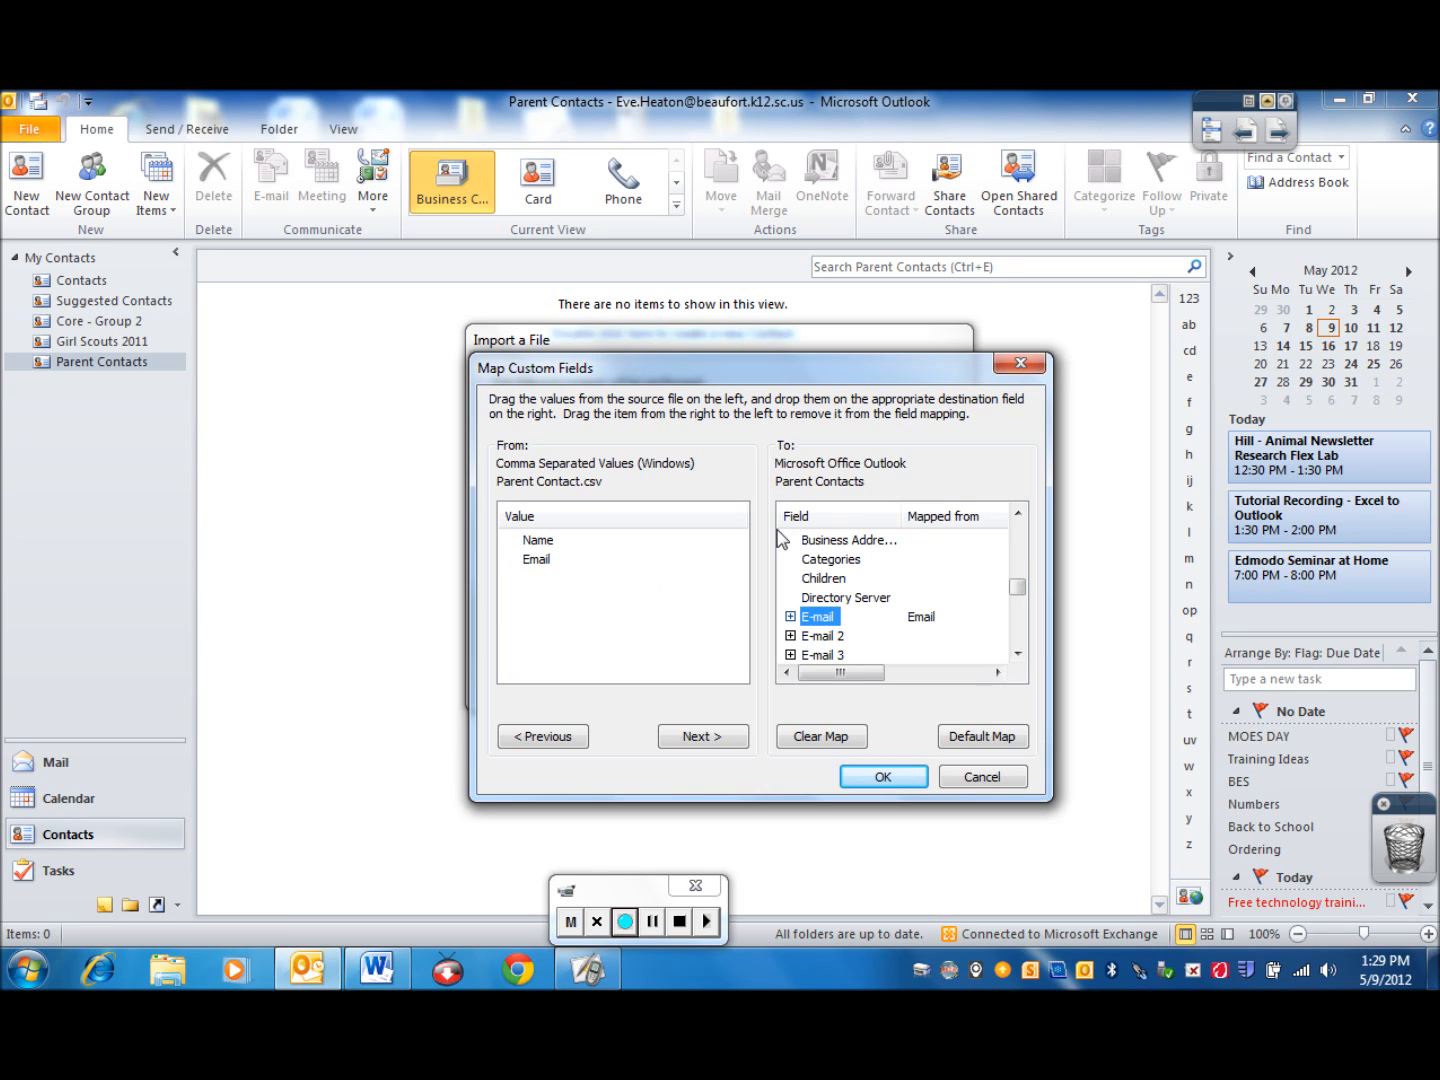
click(884, 779)
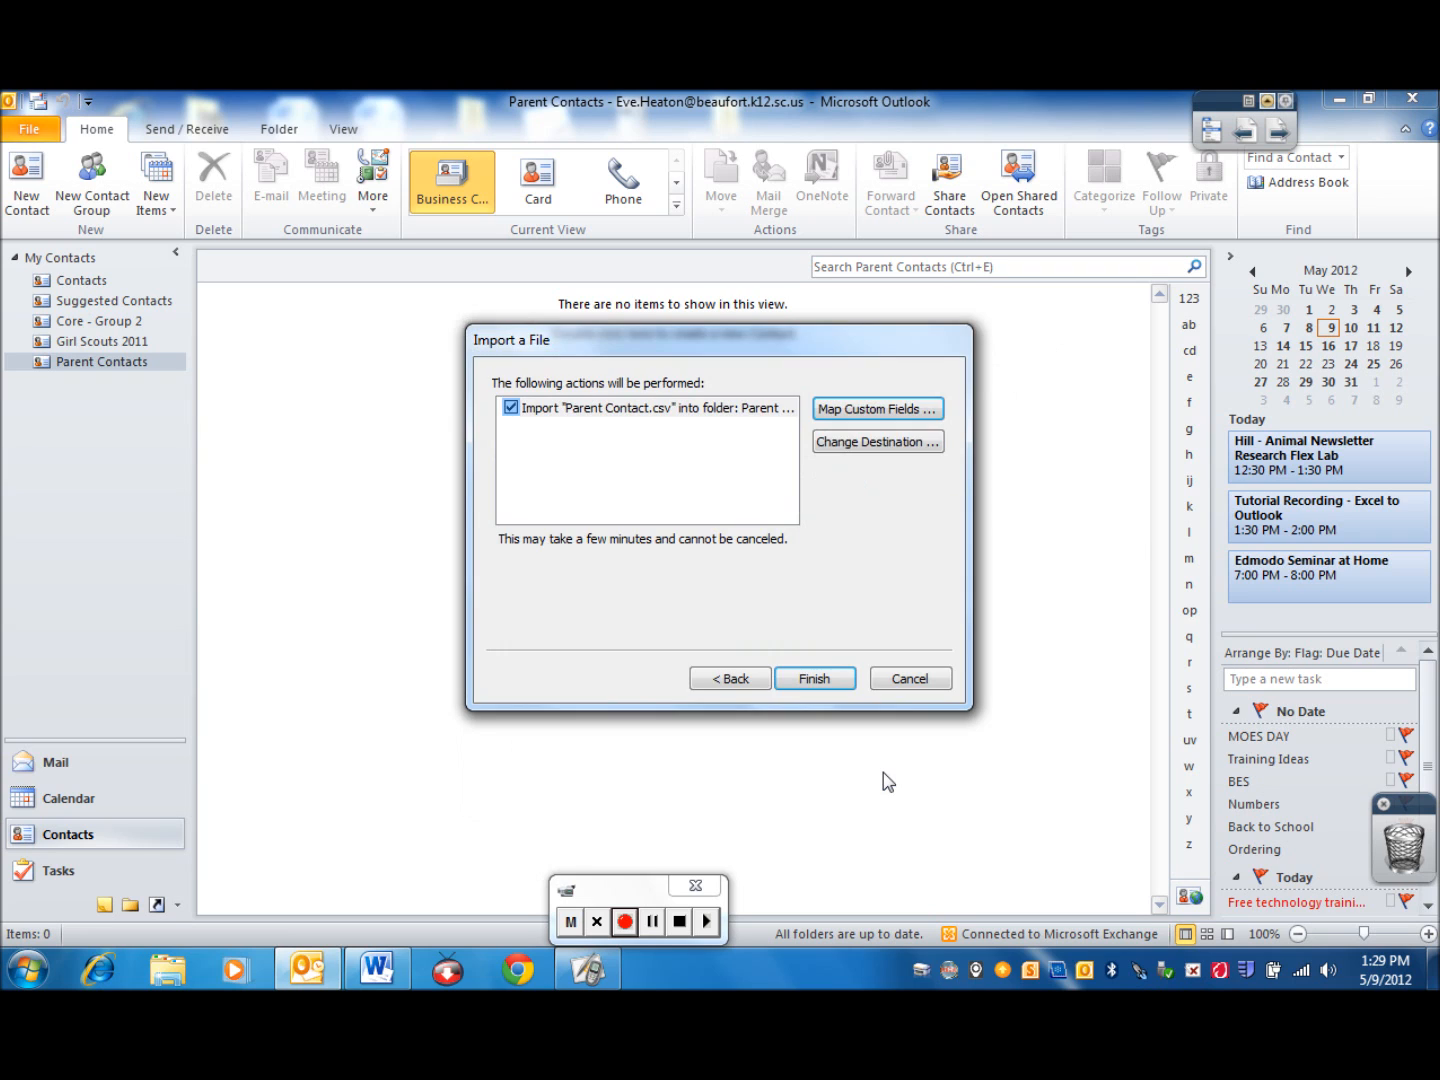
Finish importing Parent Contact.csv and open the Parent Contacts folder
click(814, 679)
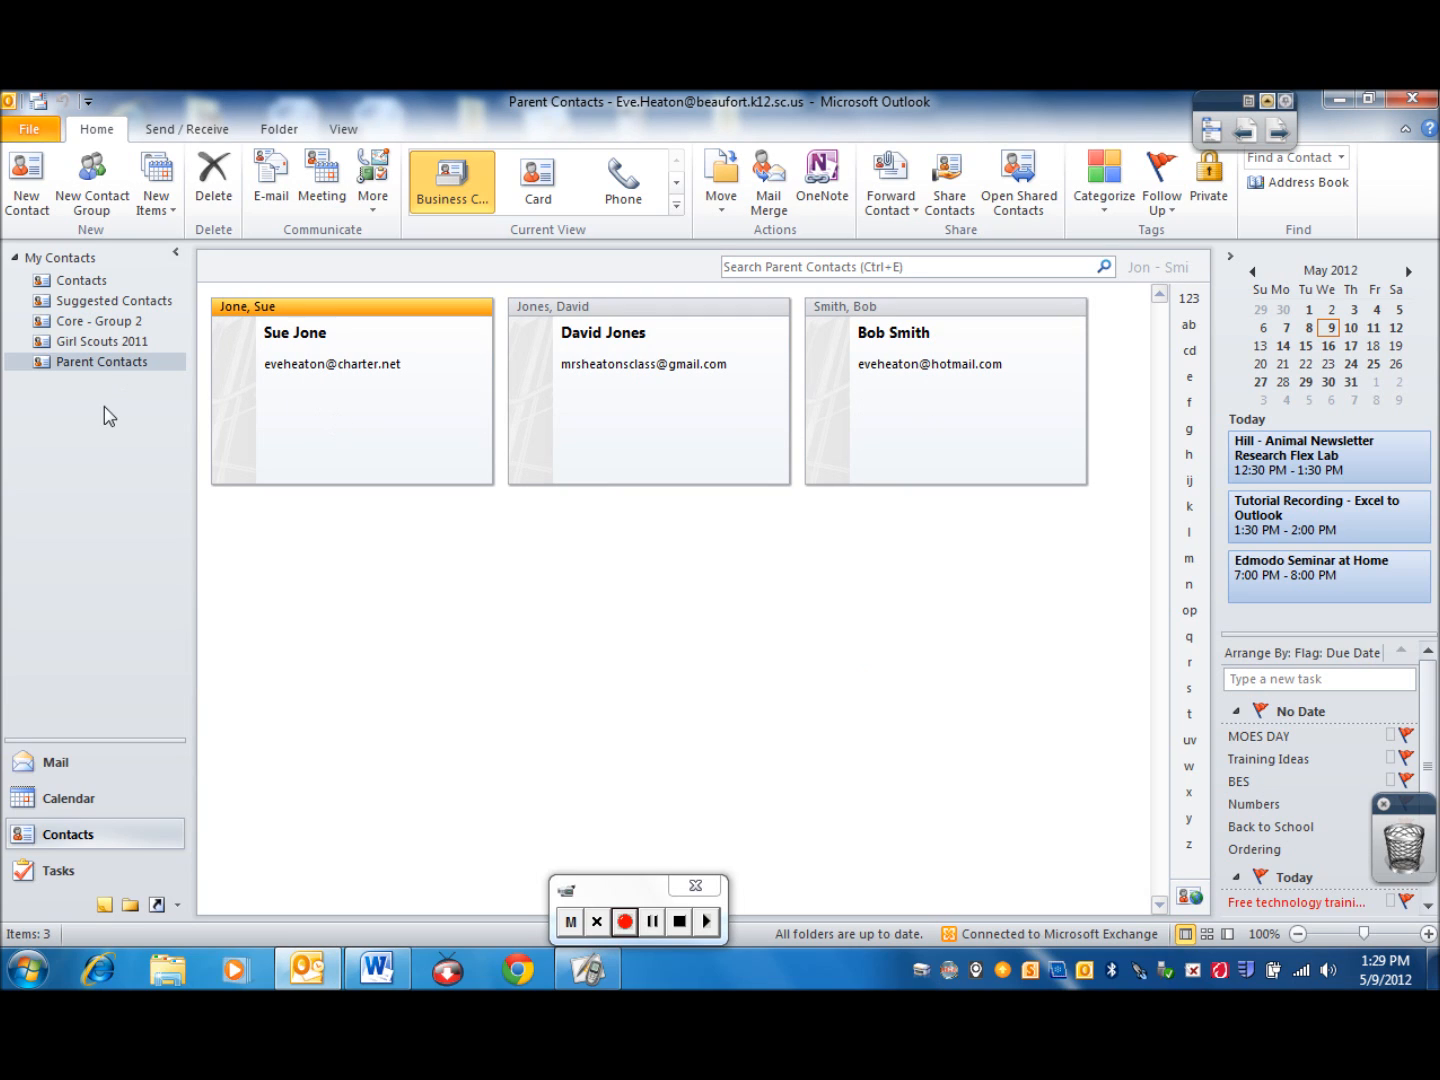
click(116, 370)
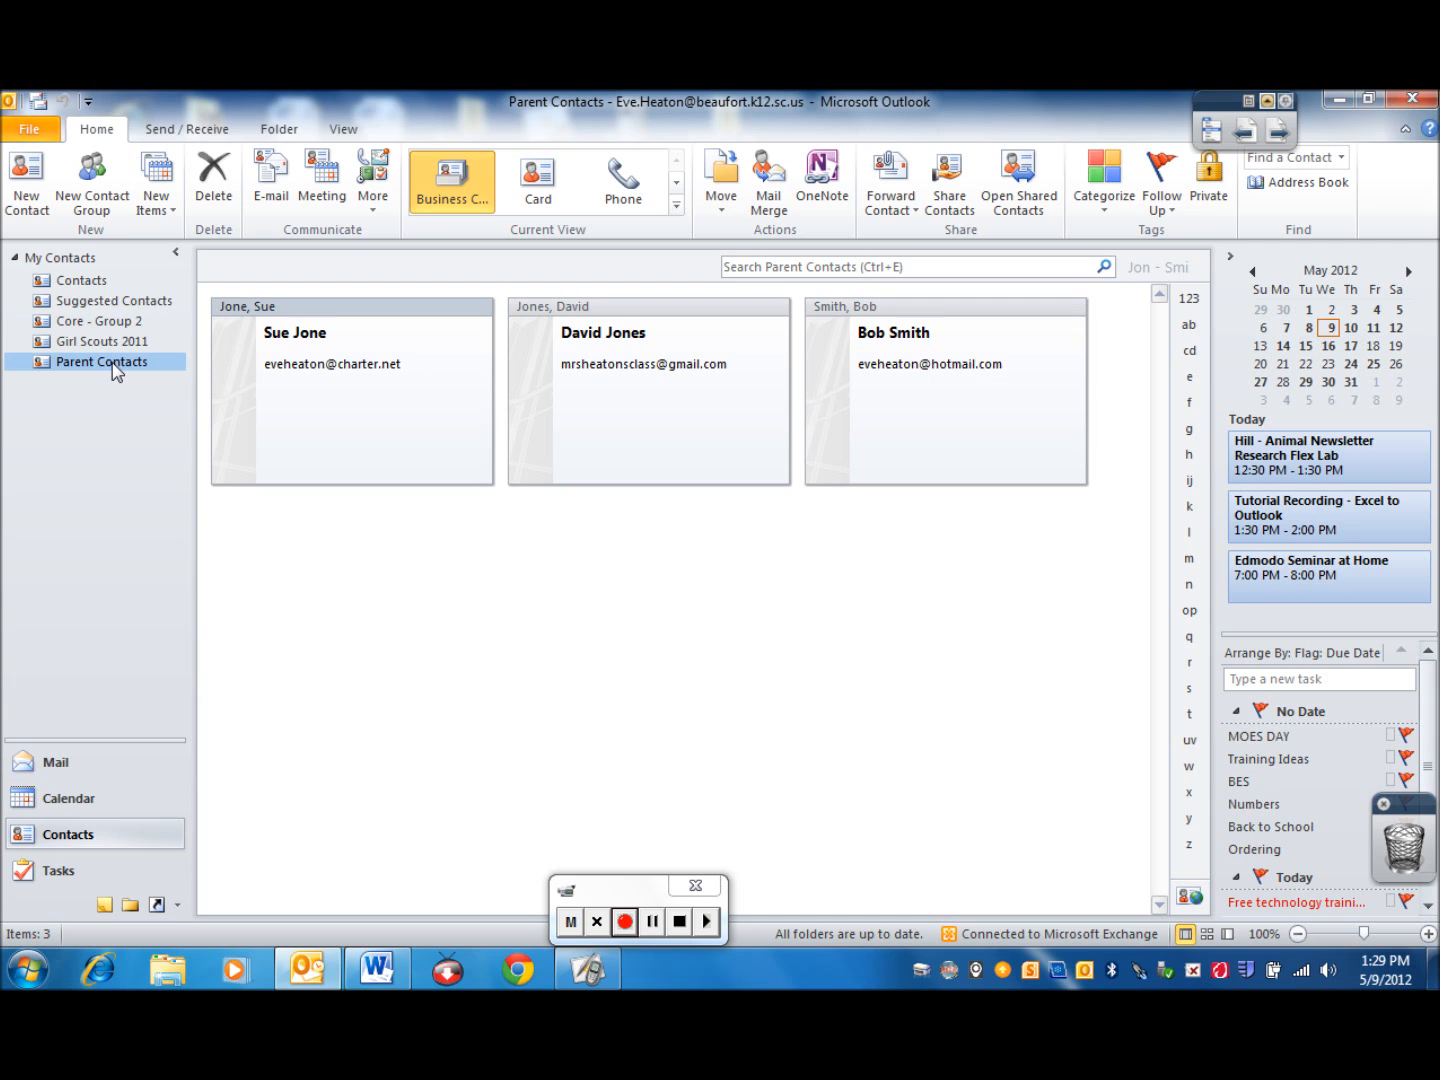
Create a new e-mail message from the mailbox and set its recipient picker to the Contacts address book
click(47, 763)
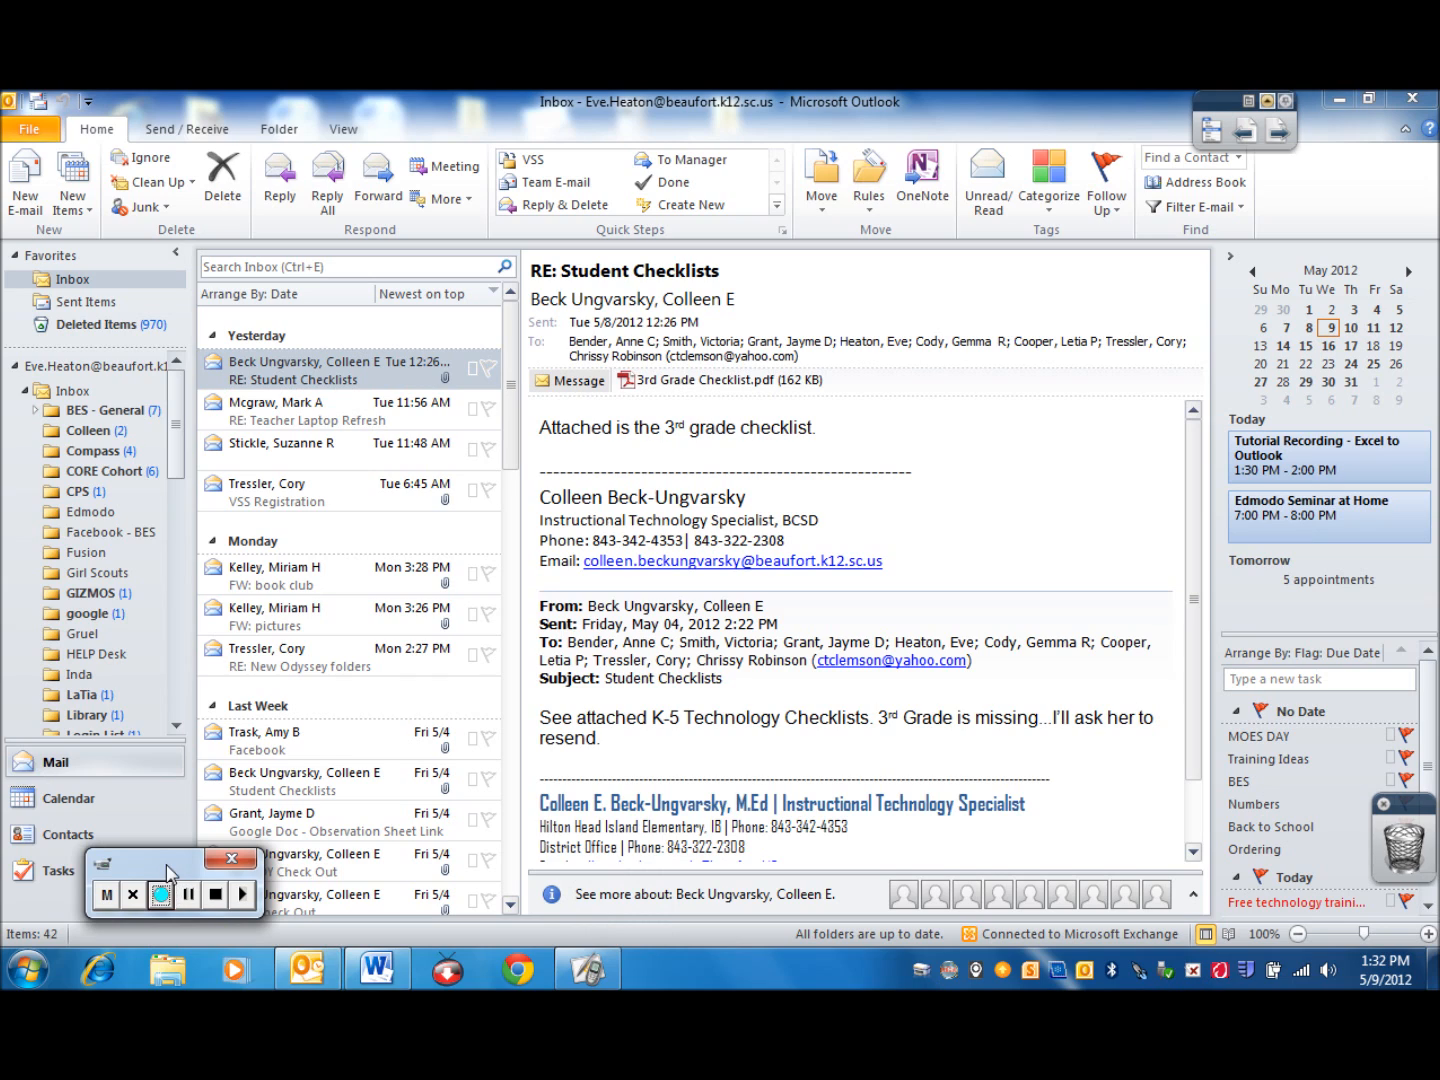
click(26, 185)
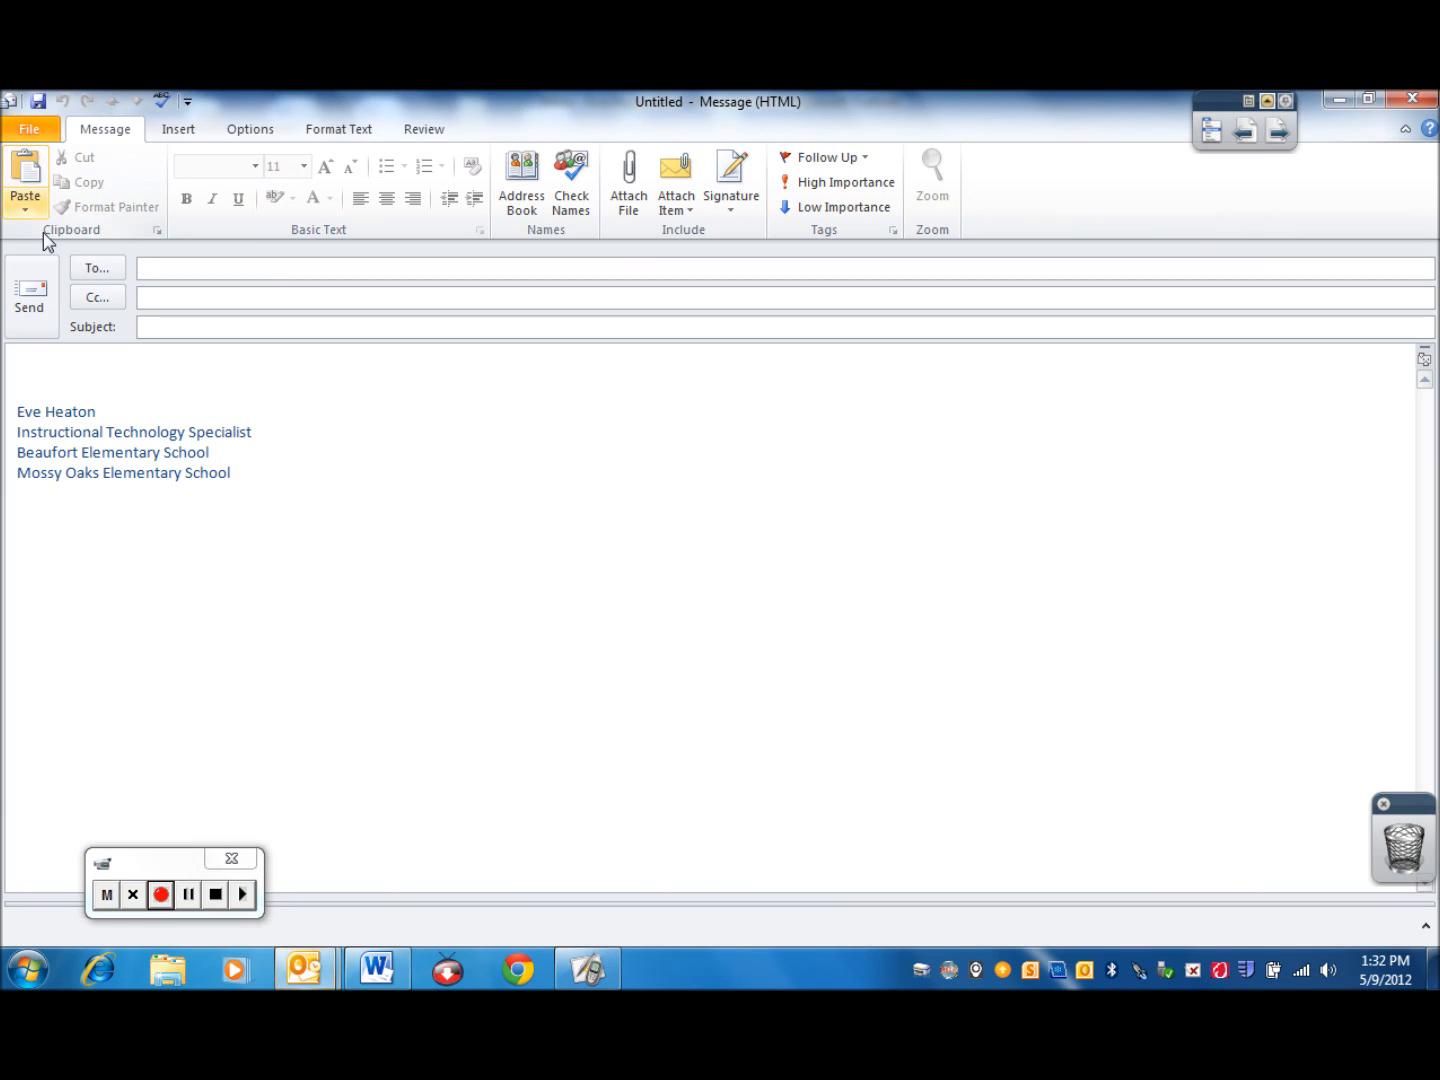
click(95, 270)
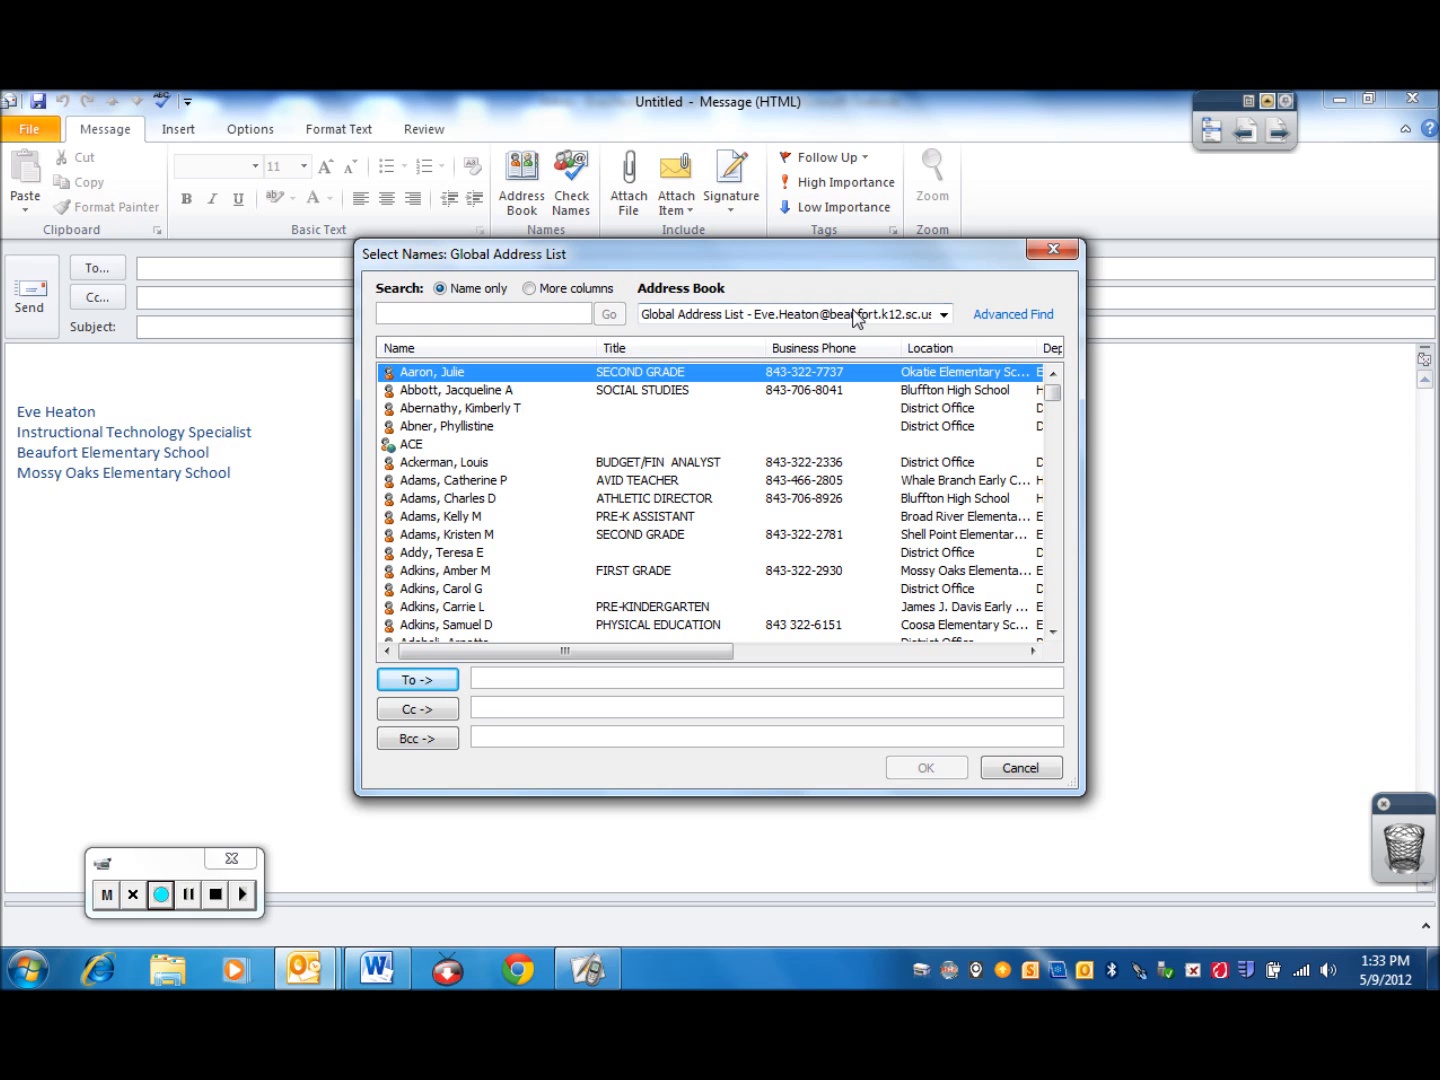
click(943, 315)
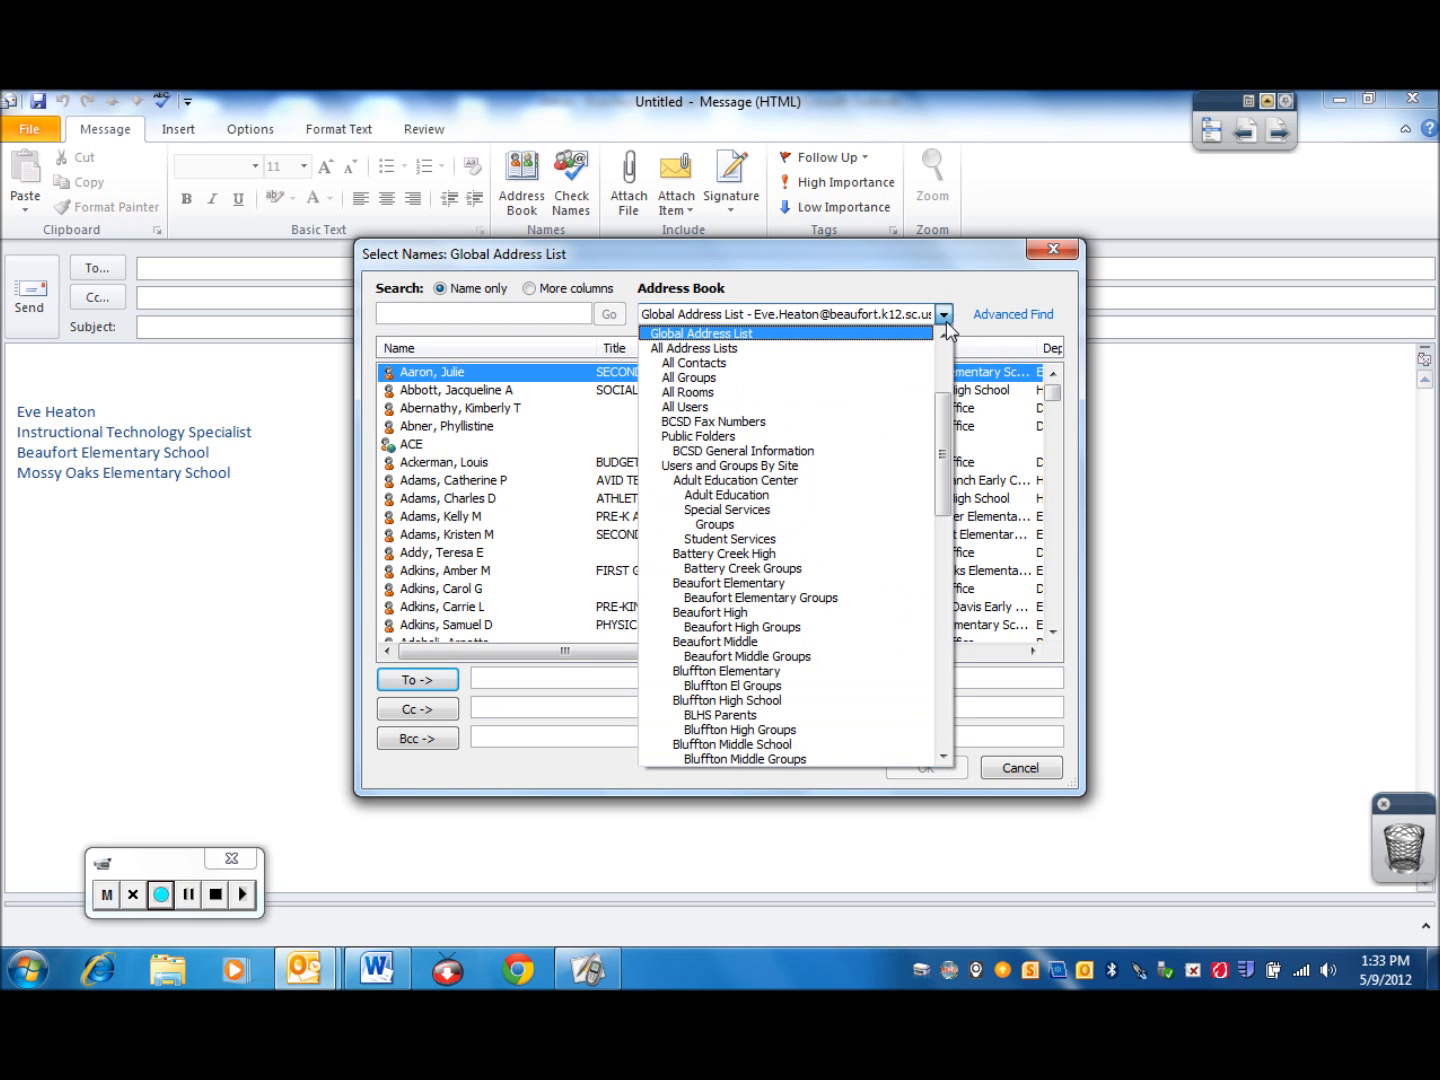
drag(944, 410, 945, 352)
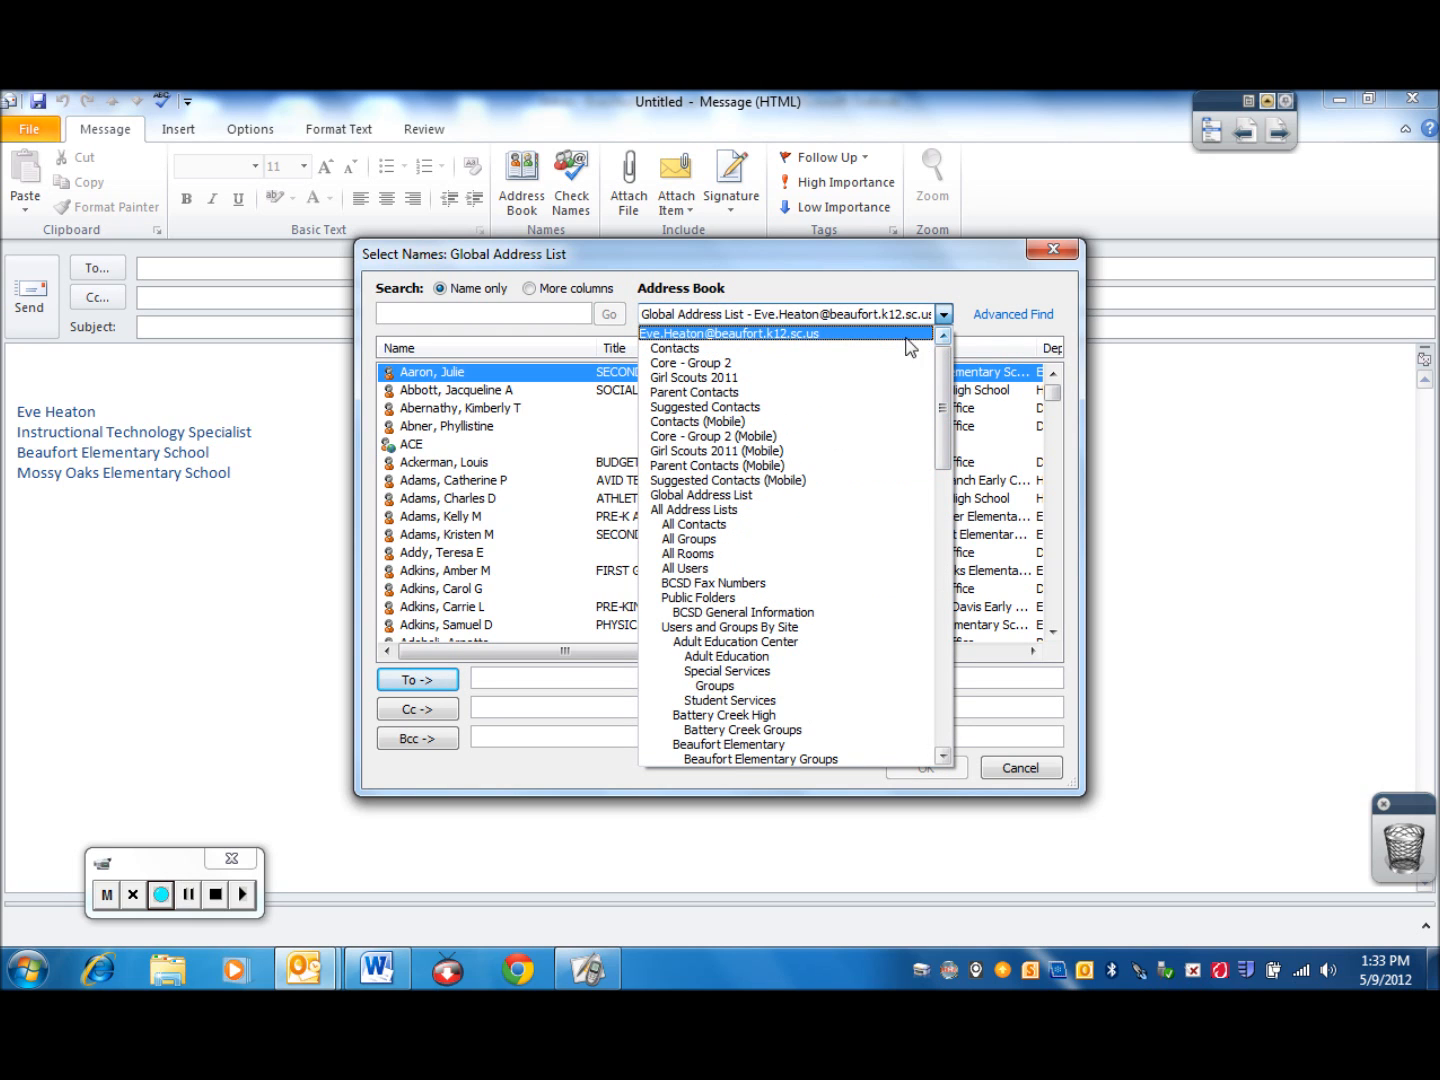
click(871, 350)
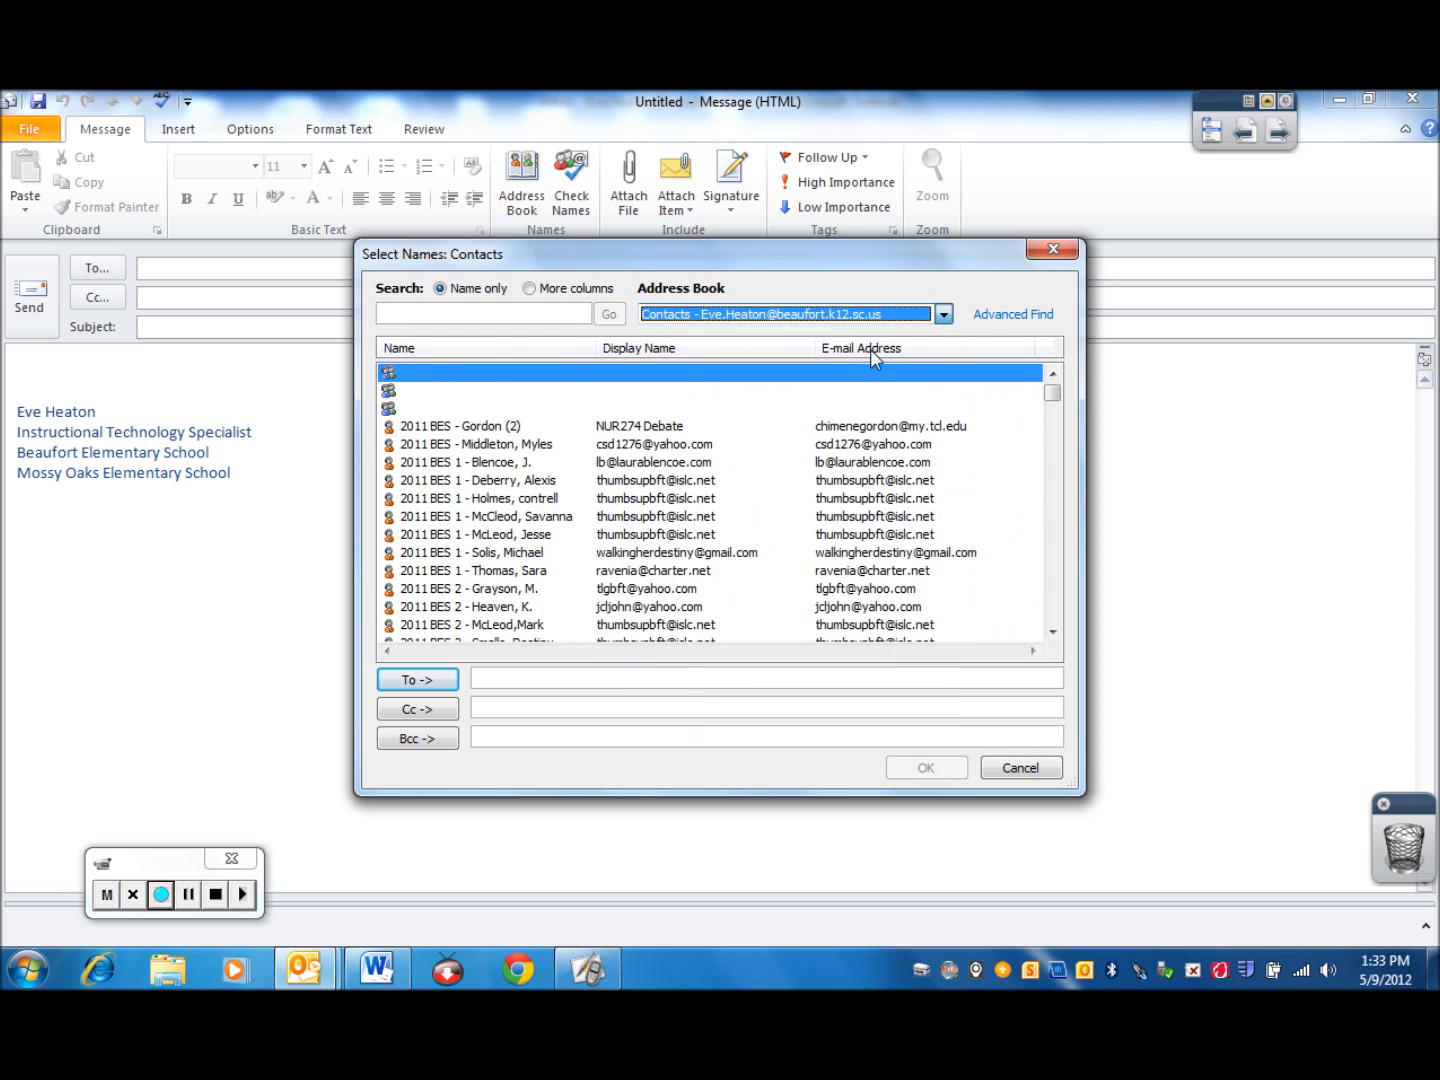
Search for "parent", add the Parent Emails group as the To recipient, and place the cursor in the message's subject line
click(508, 314)
text(parent)
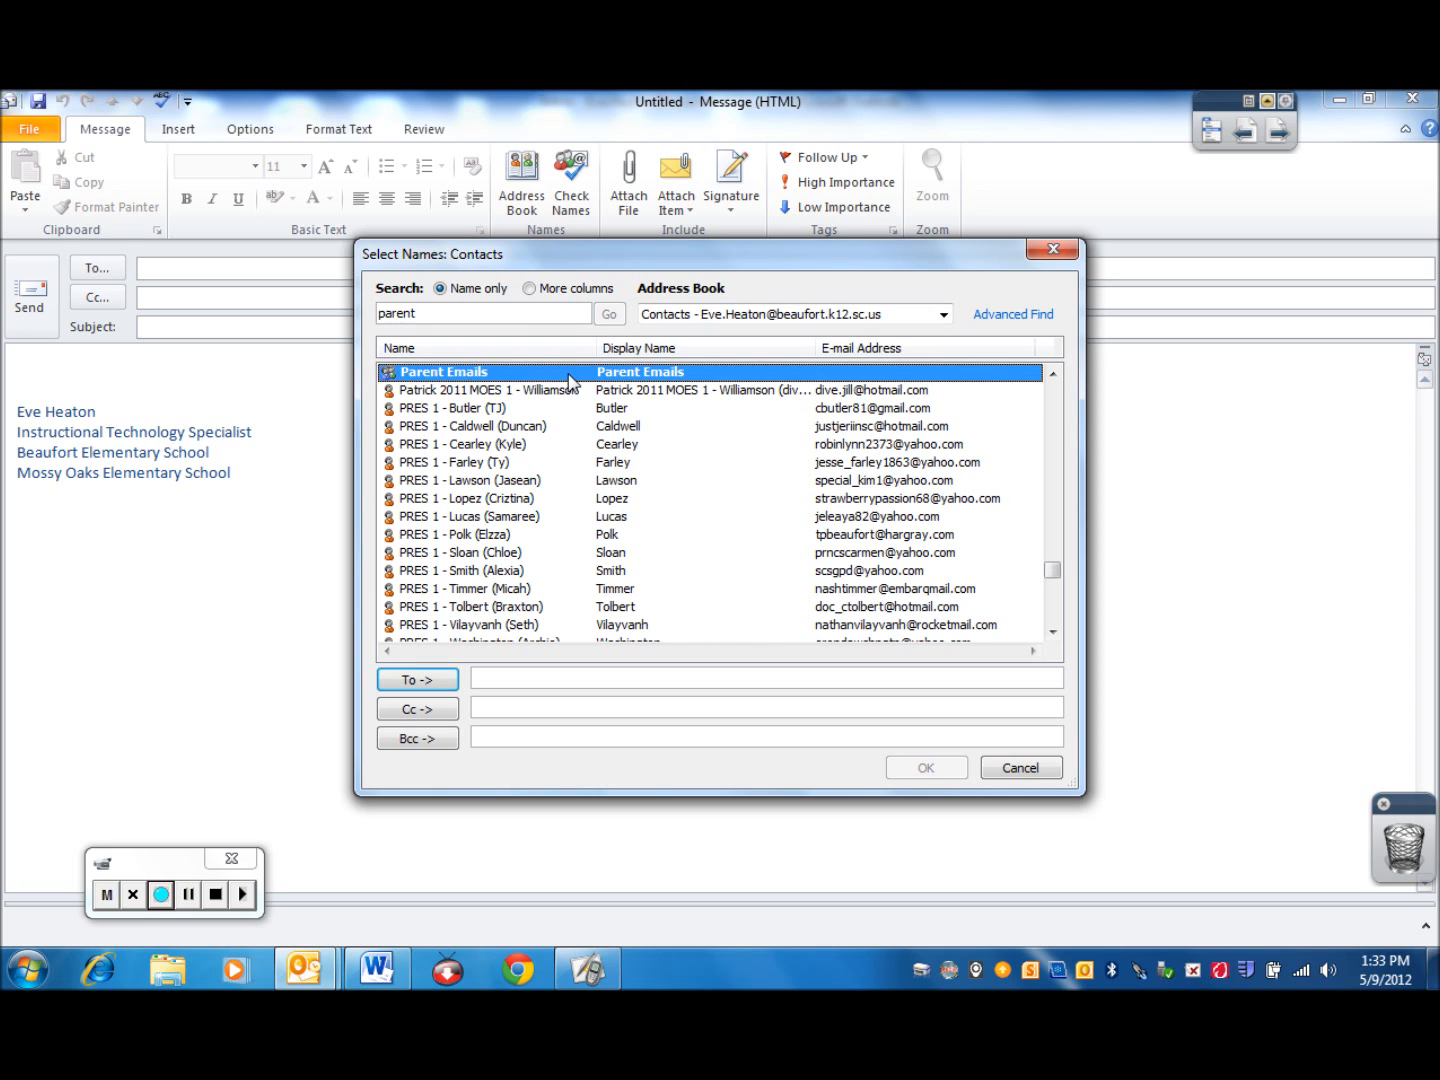
click(417, 679)
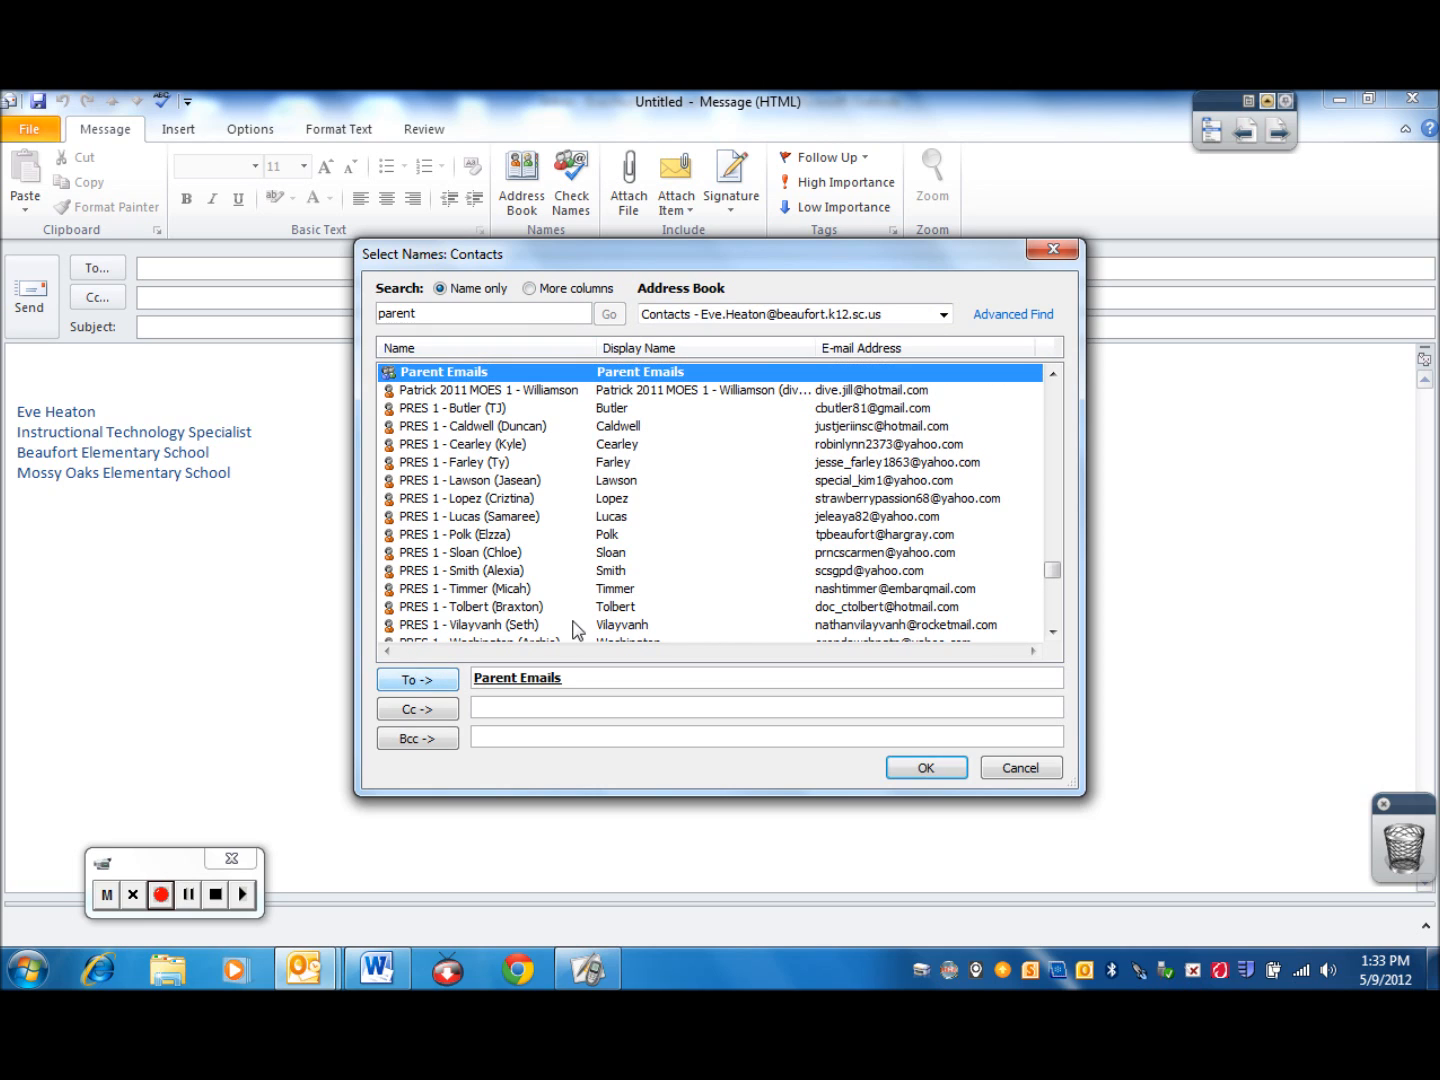
click(930, 770)
click(318, 323)
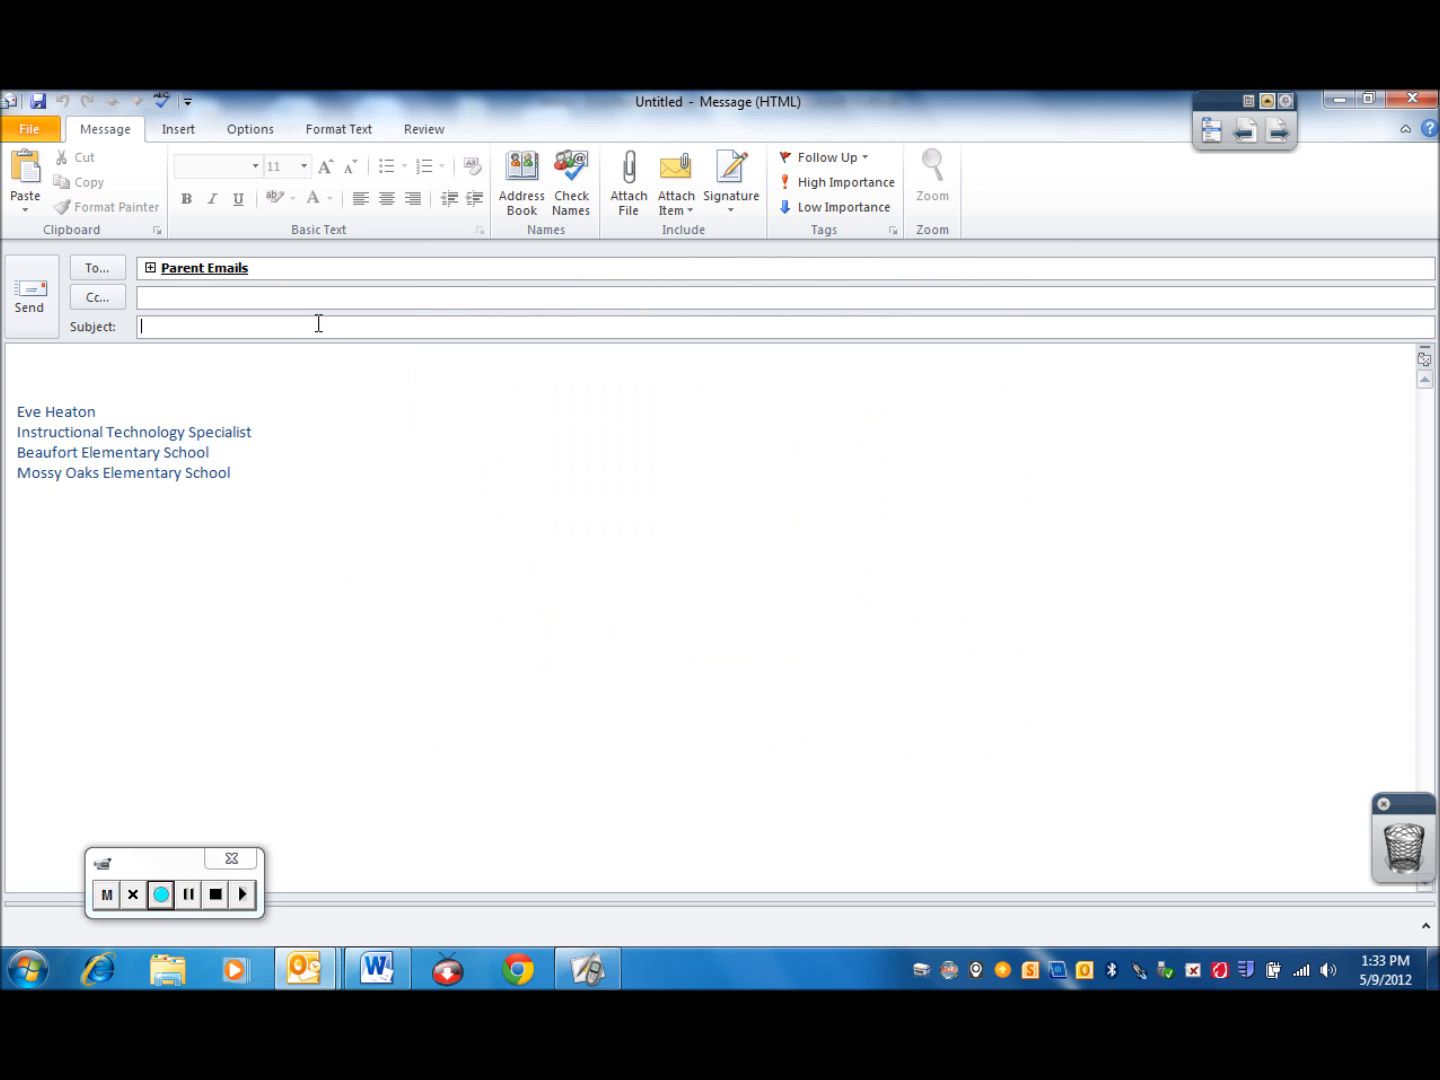